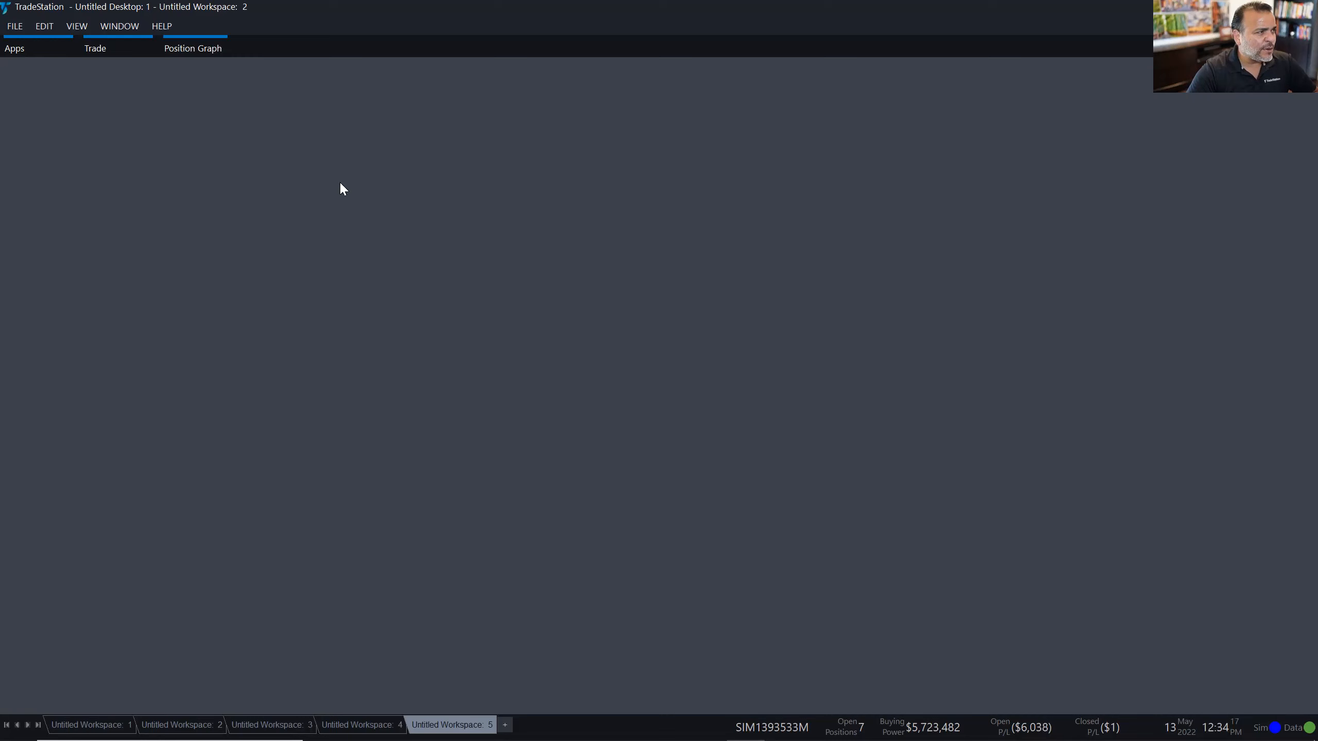
# - Open the Backup TradeStation dialog
pyautogui.click(17, 28)
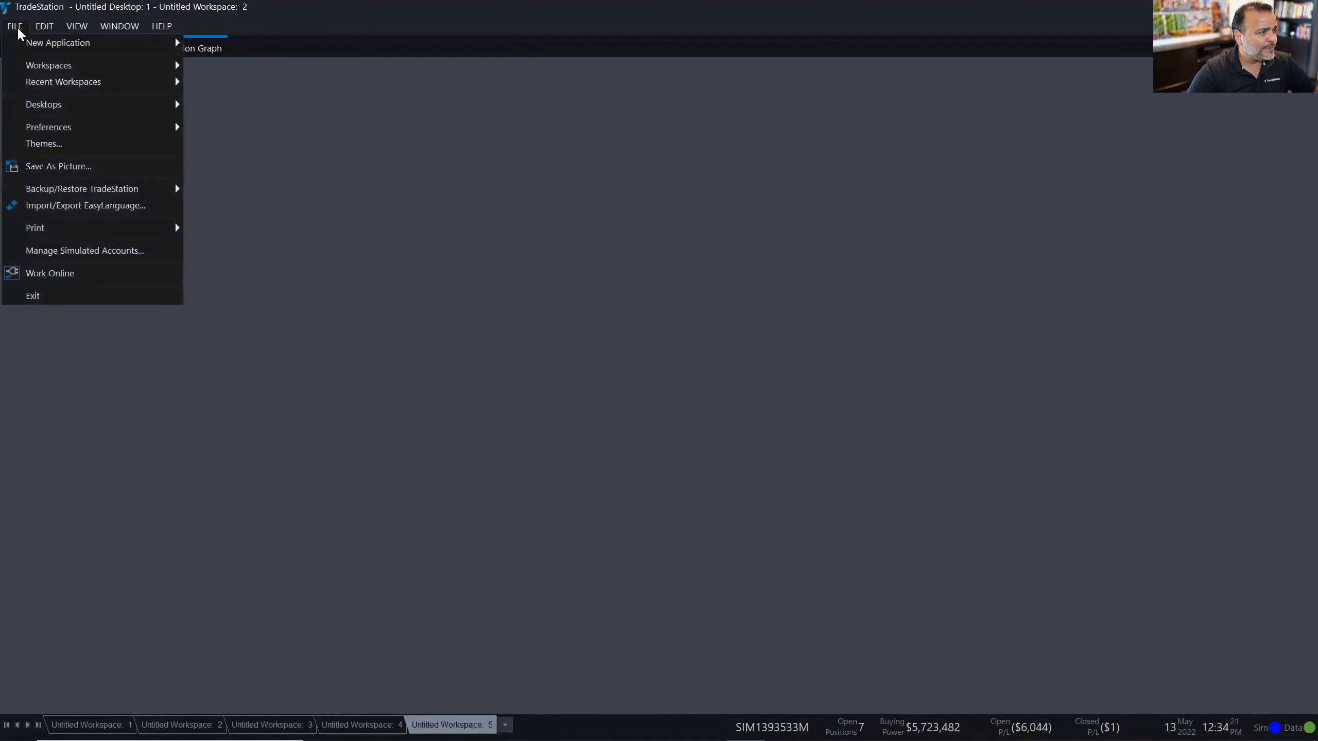
pyautogui.moveTo(129, 190)
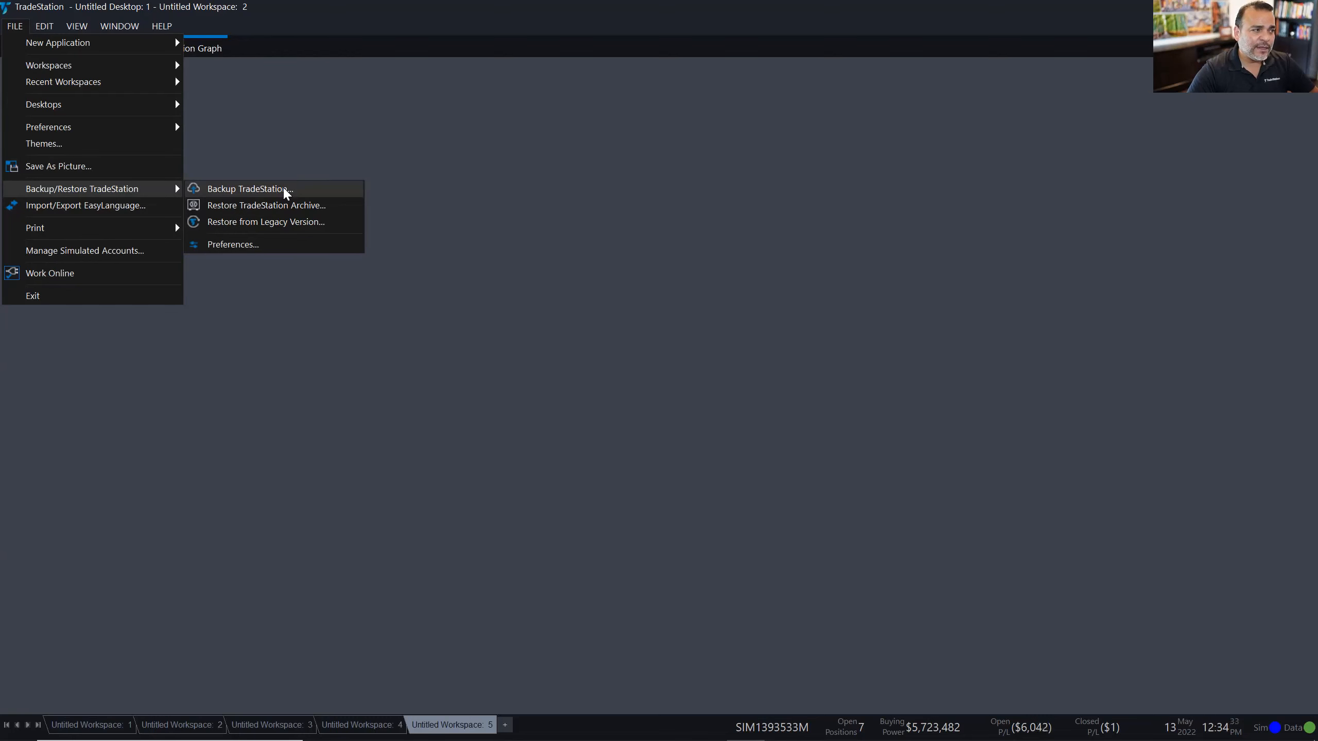
pyautogui.click(285, 190)
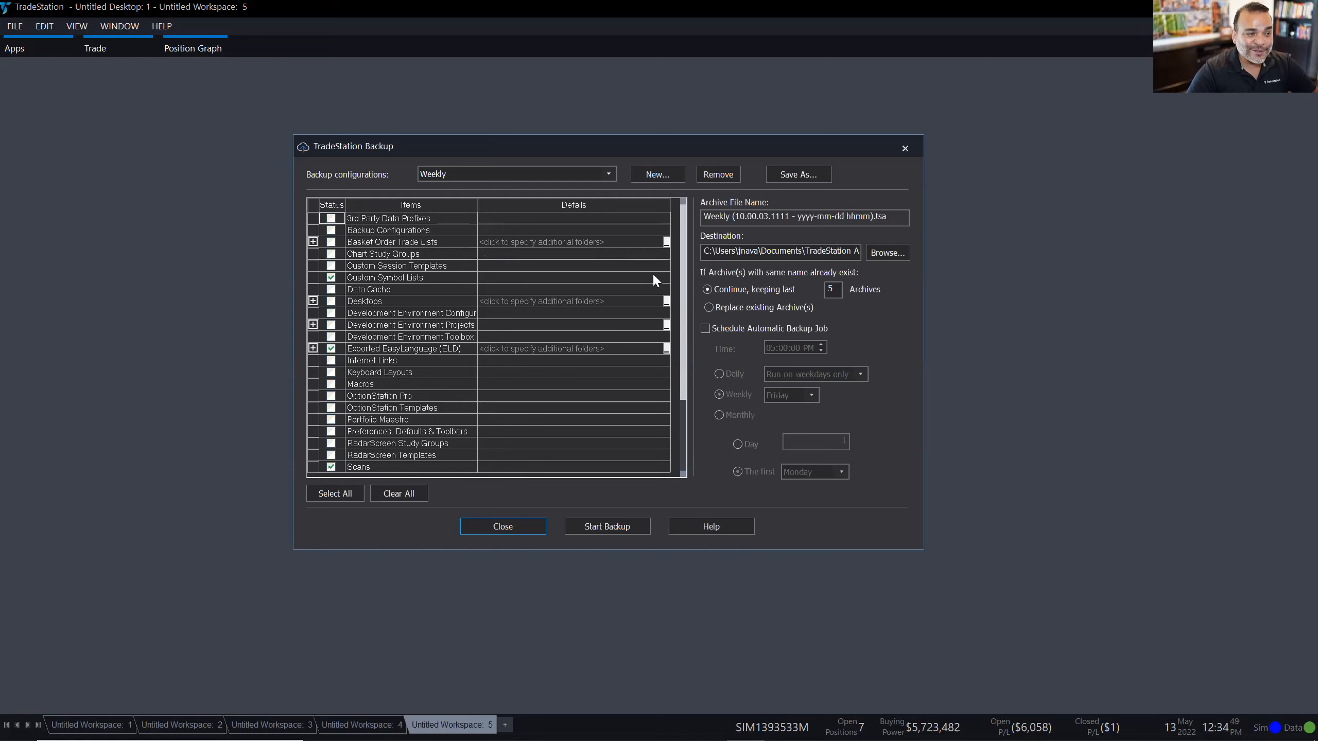
# - Examine the available backup configurations and the Weekly item list from 3rd Party Data Prefixes through Exported EasyLanguage (ELD)
pyautogui.moveTo(680, 256); pyautogui.dragTo(688, 338)
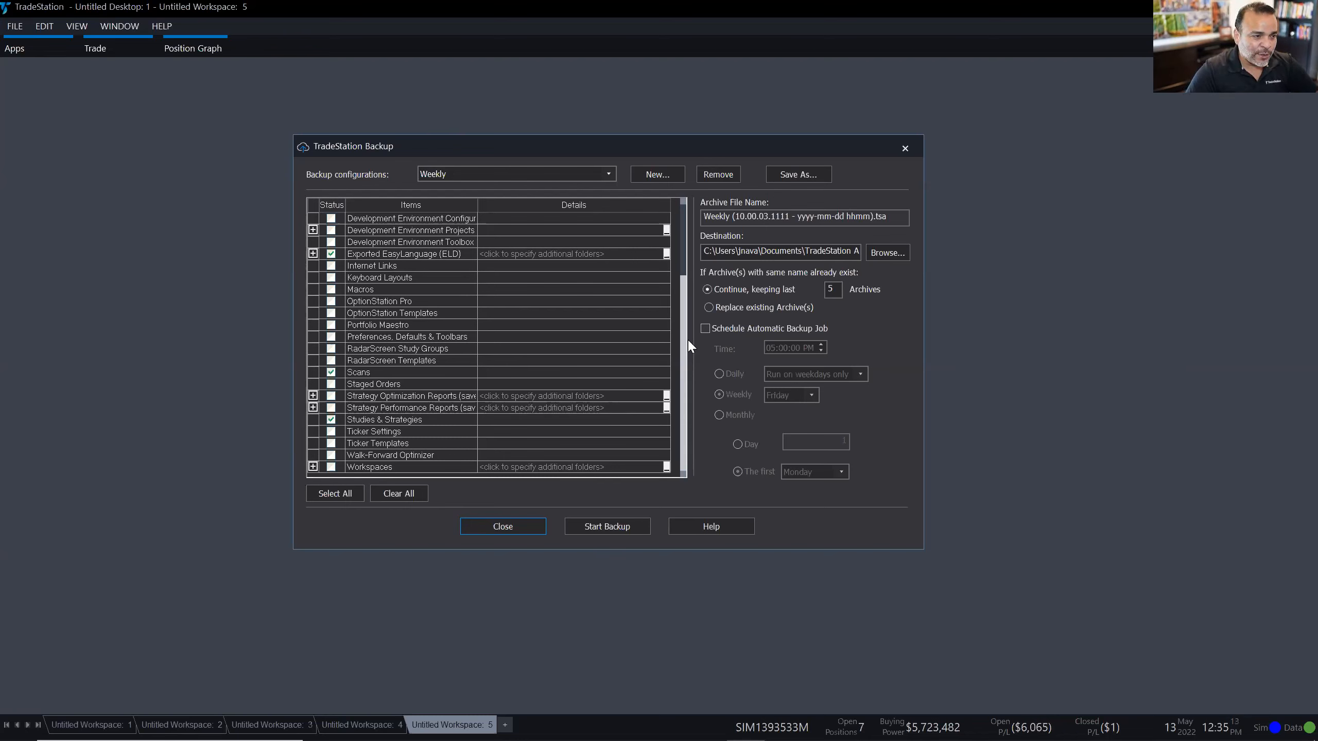
pyautogui.moveTo(683, 347); pyautogui.dragTo(683, 255)
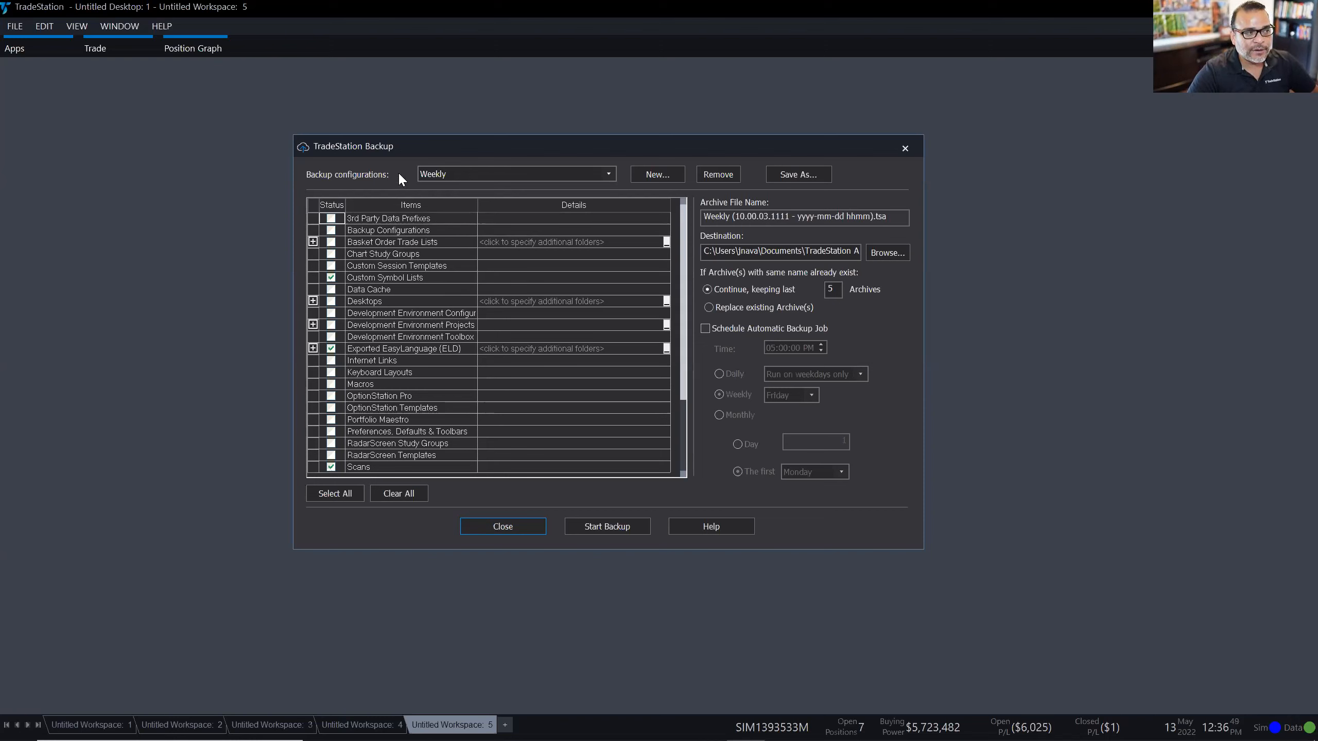
pyautogui.click(612, 174)
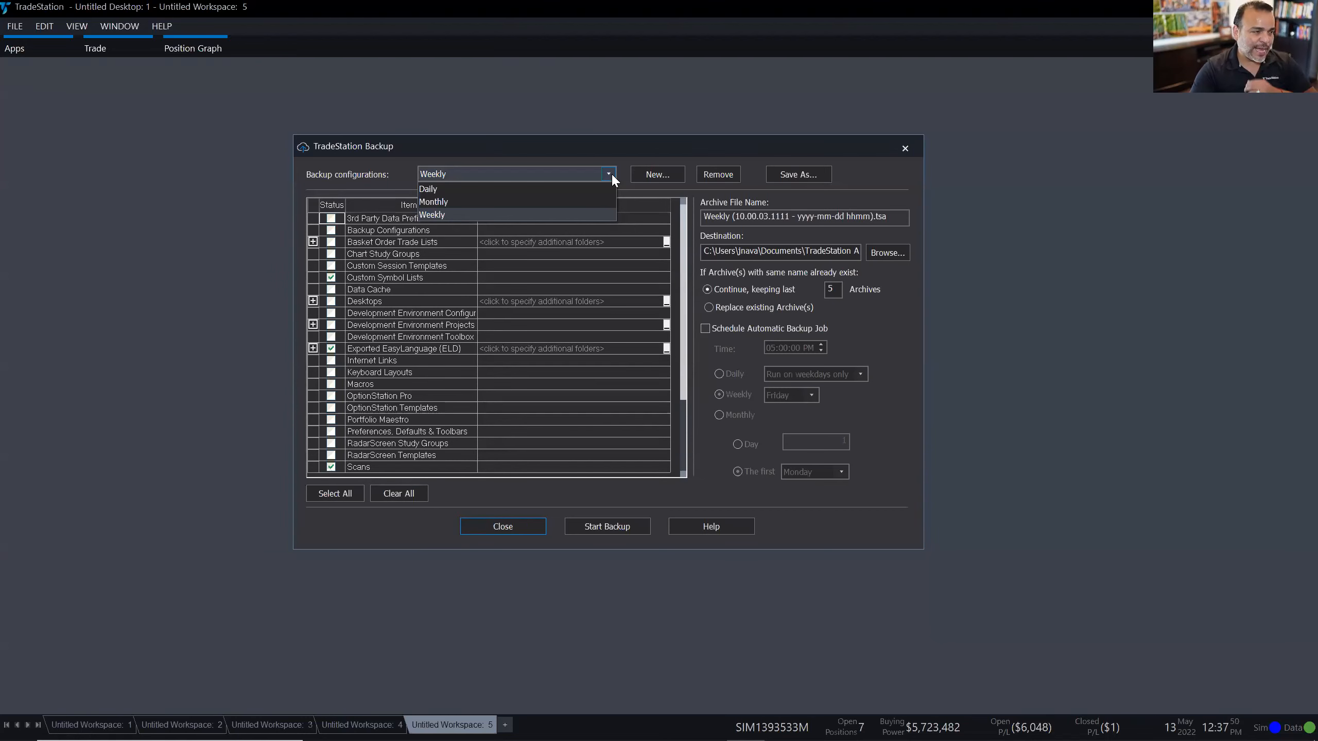
pyautogui.click(410, 243)
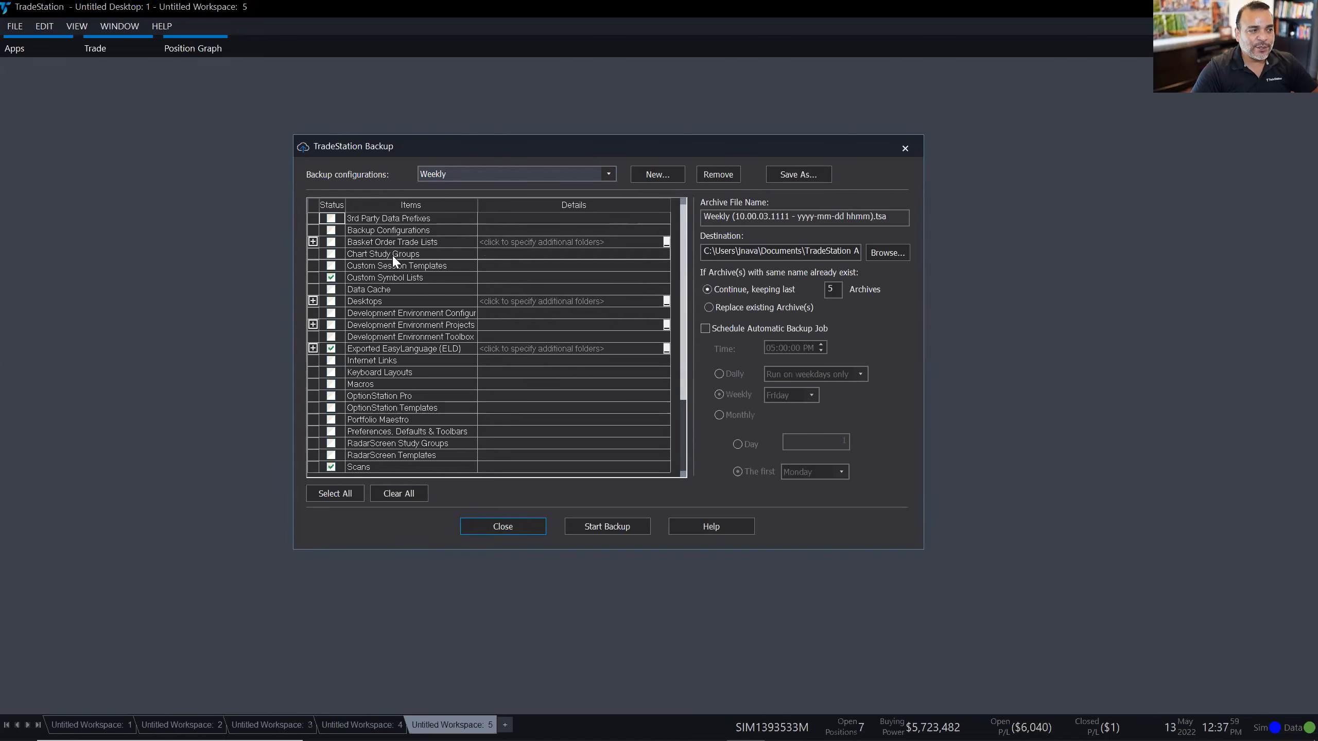
pyautogui.click(394, 260)
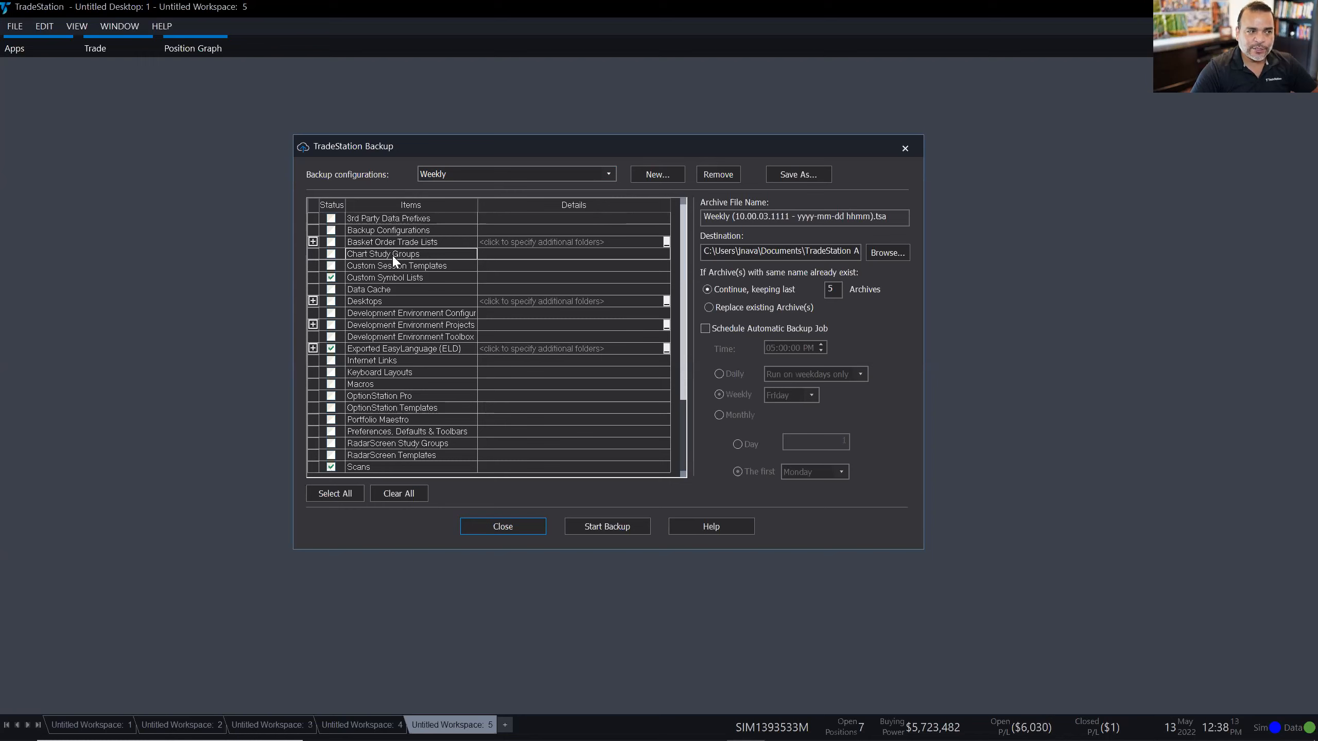
pyautogui.click(418, 269)
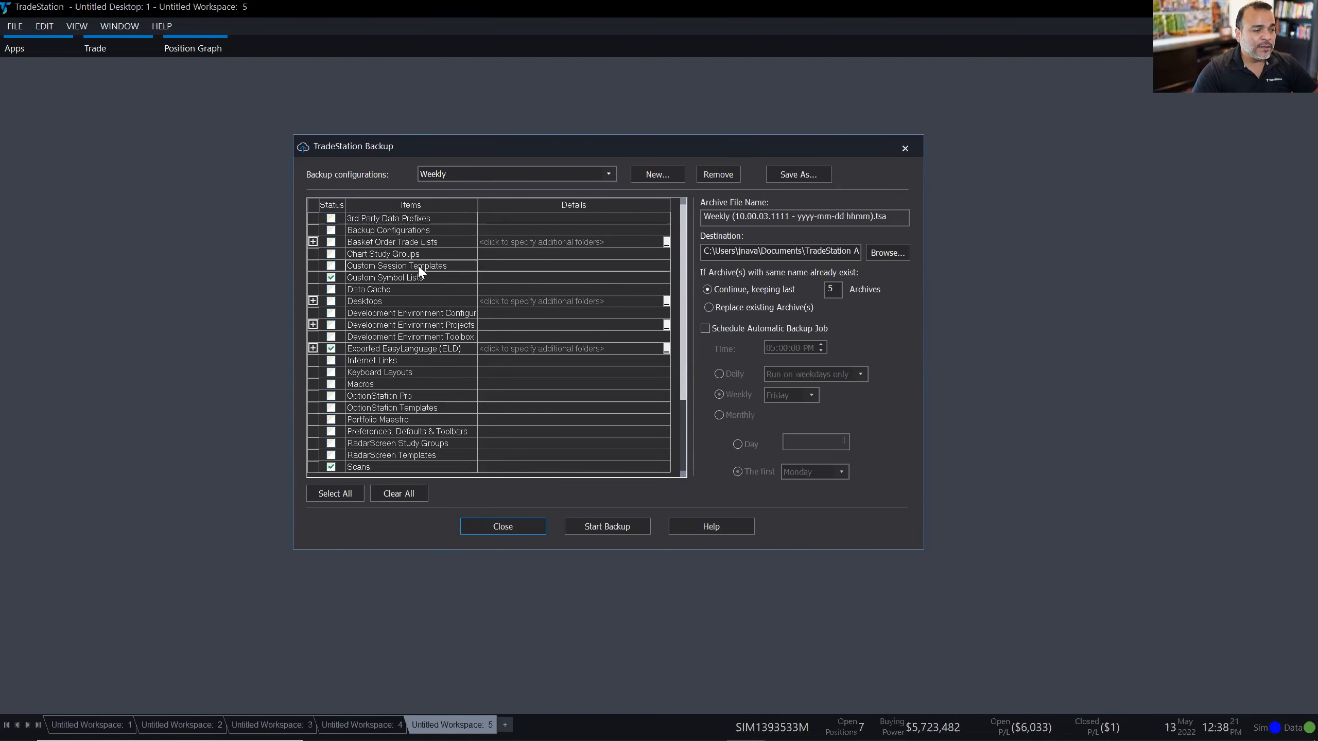
pyautogui.click(420, 276)
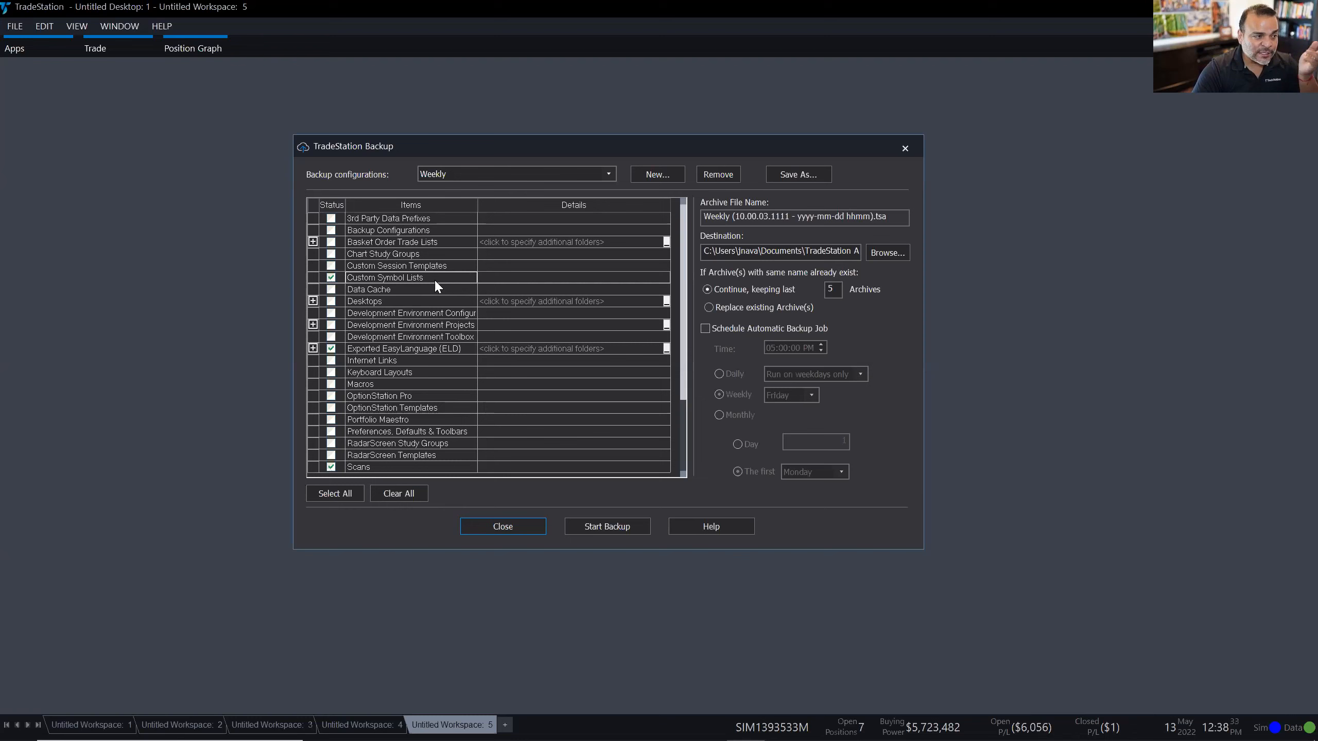
pyautogui.click(398, 291)
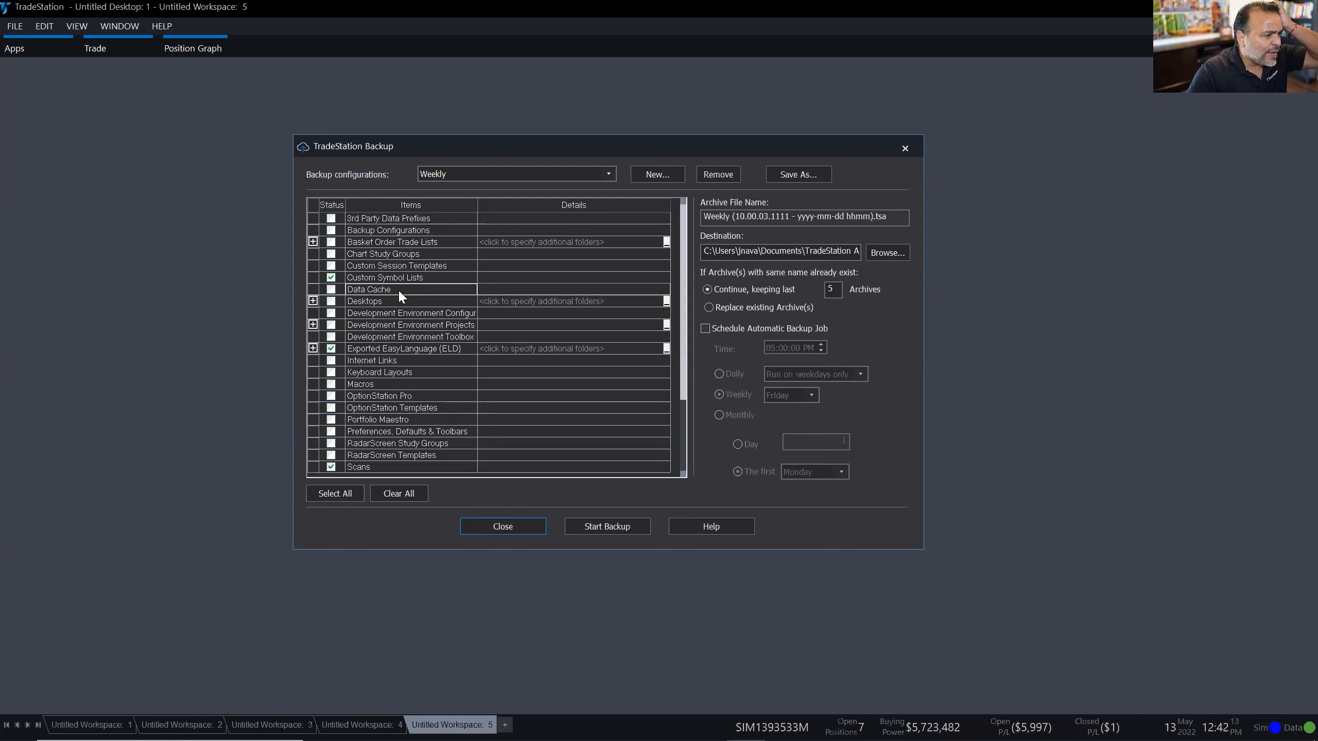
pyautogui.click(383, 301)
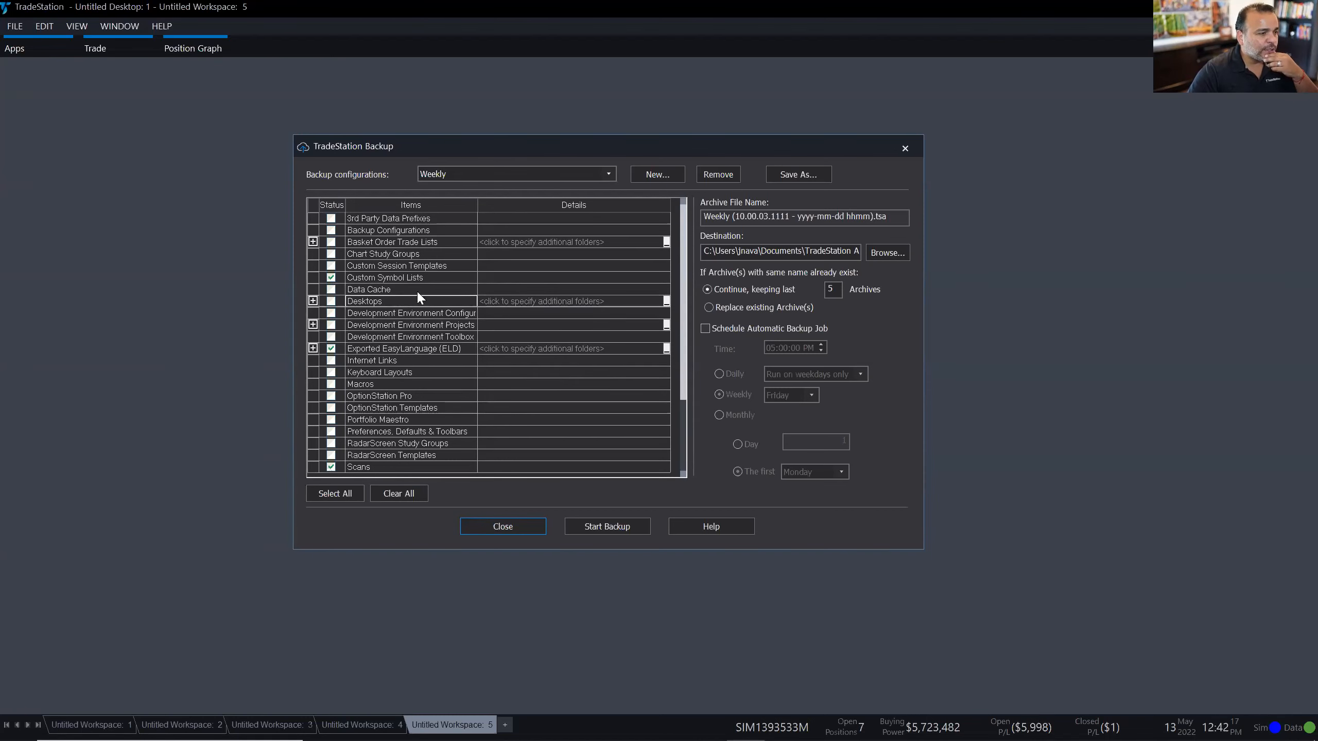
pyautogui.click(476, 205)
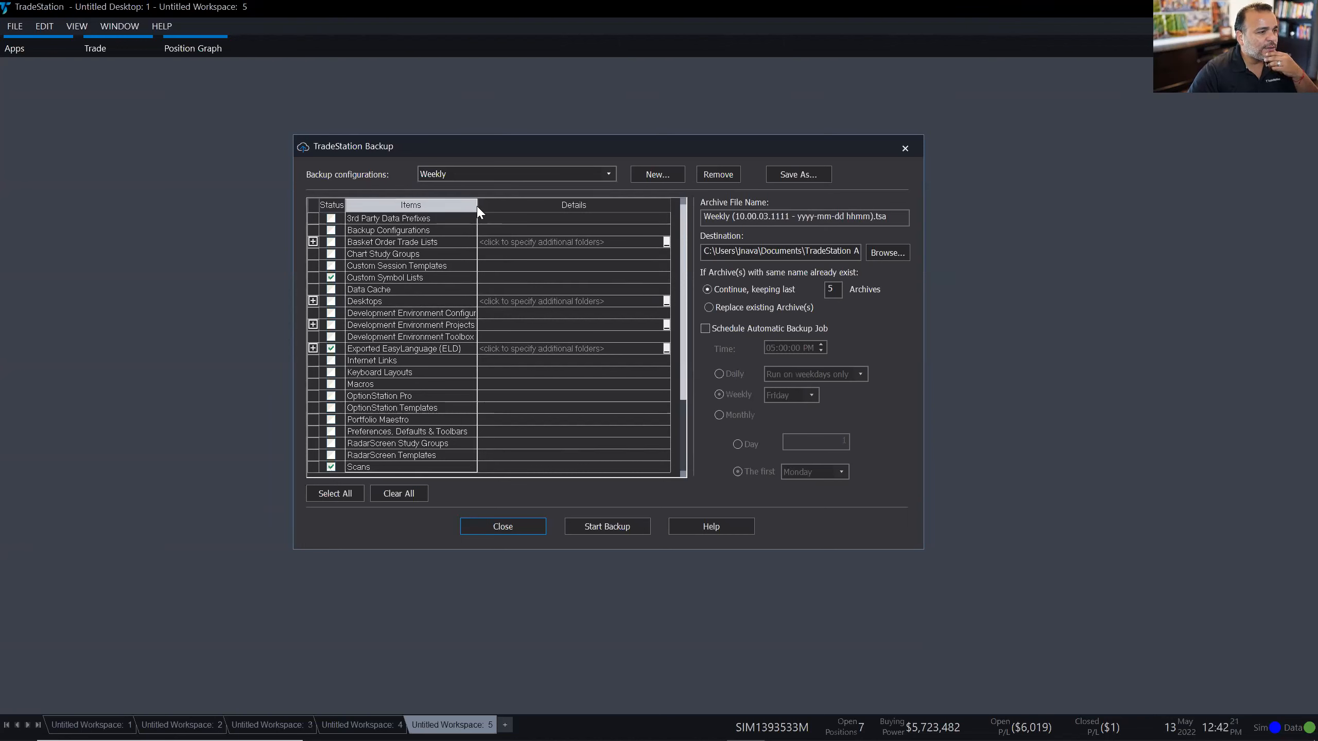
pyautogui.click(465, 335)
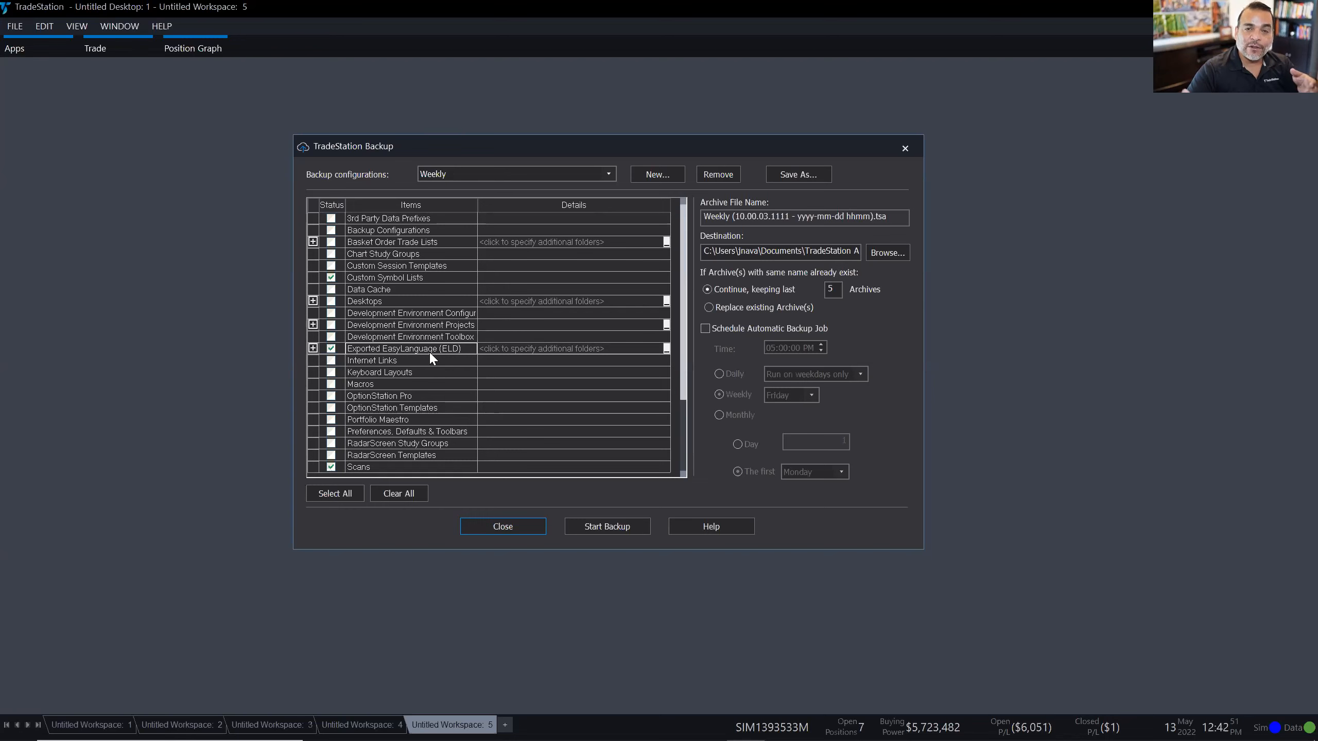
# - Add the Desktop folder as an additional location for Exported EasyLanguage (ELD) in the Weekly backup
pyautogui.click(313, 348)
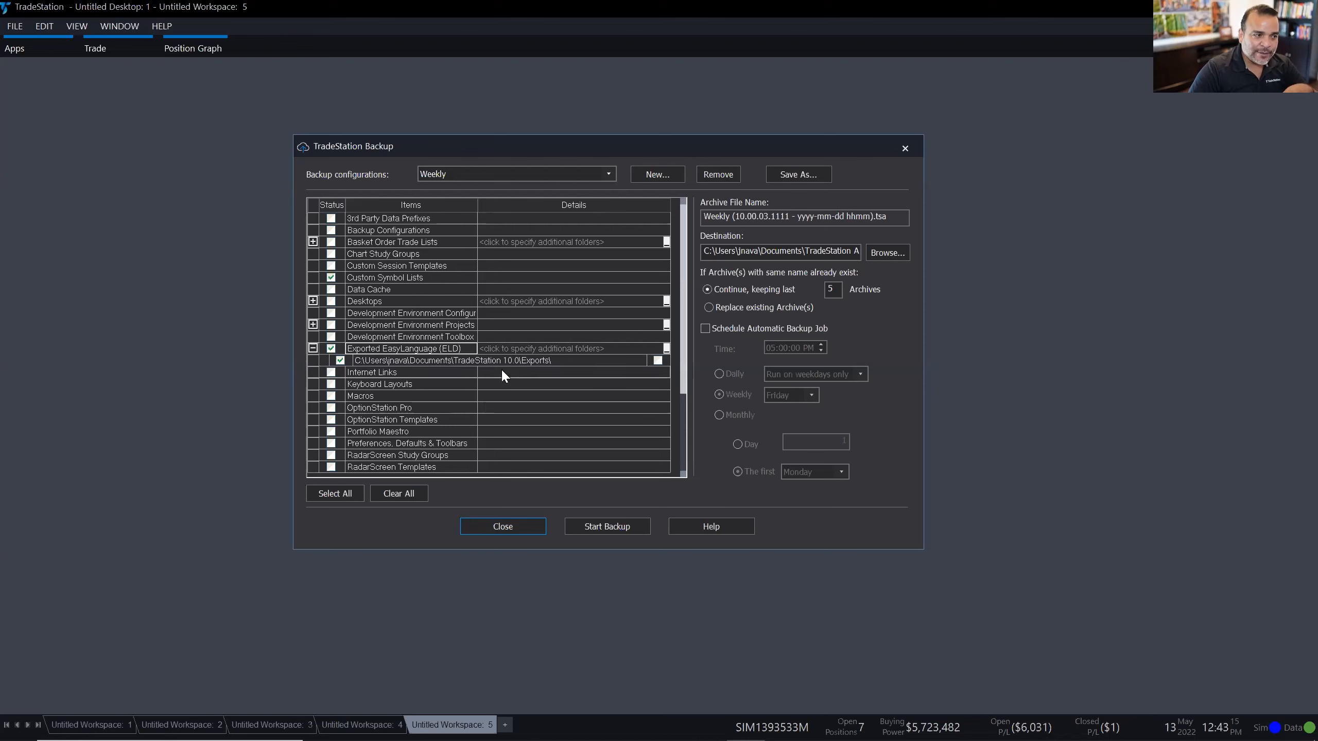
pyautogui.click(667, 351)
pyautogui.click(559, 306)
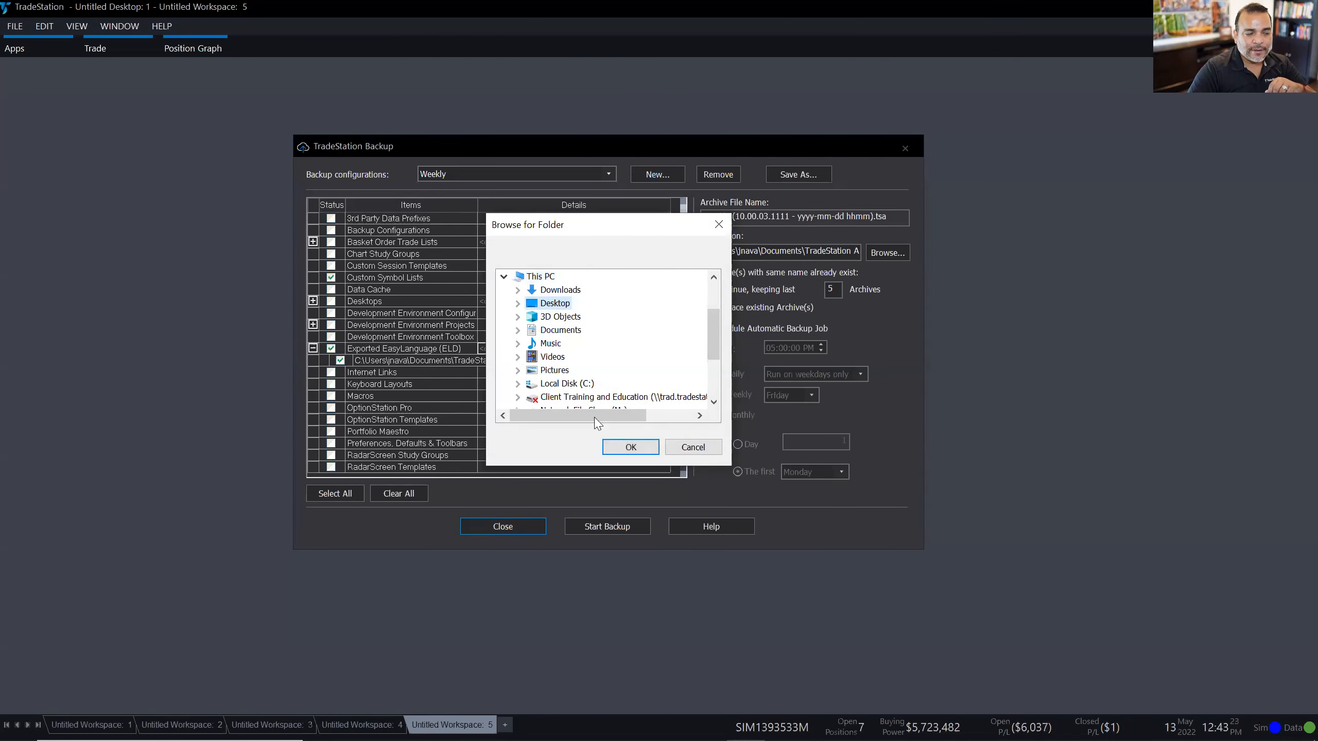
pyautogui.click(629, 447)
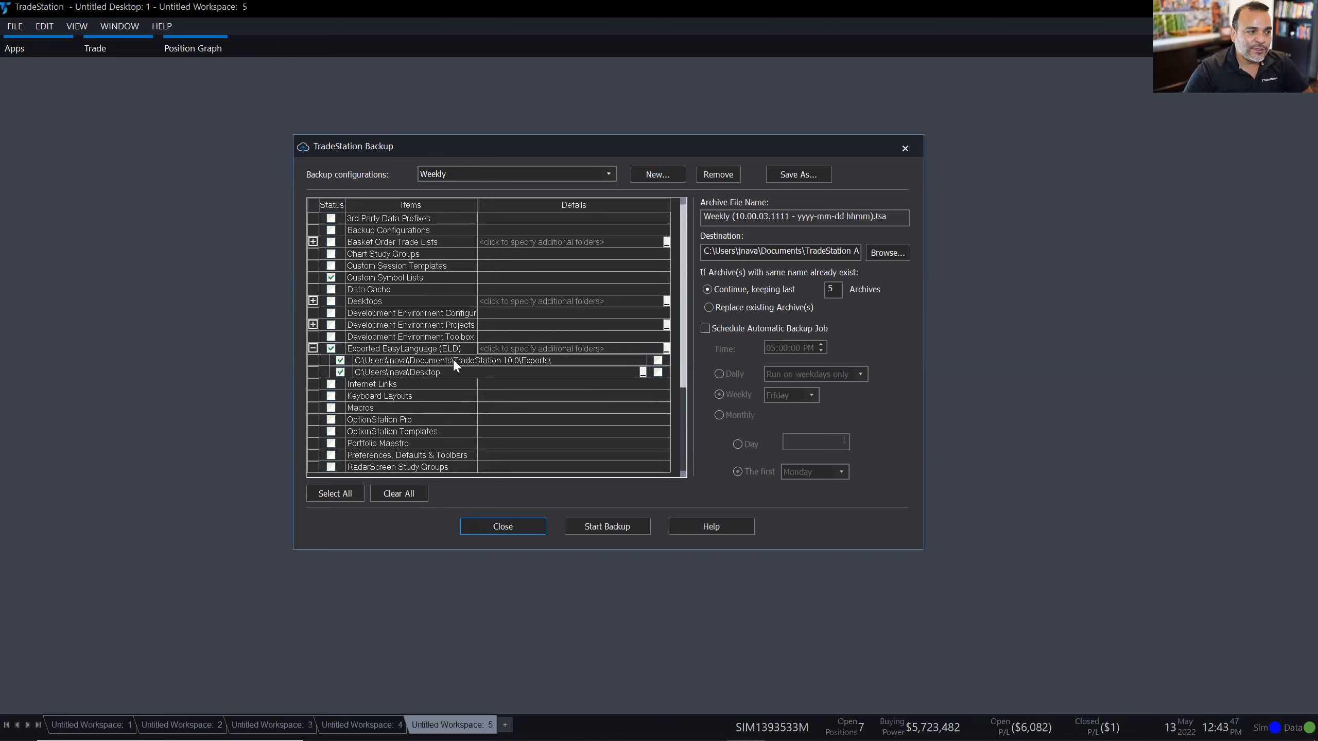
# - Review the remaining Weekly backup items down to Workspaces, including the folders under the strategy optimization reports, strategy performance reports and workspaces
pyautogui.scroll(-1, 442, 369)
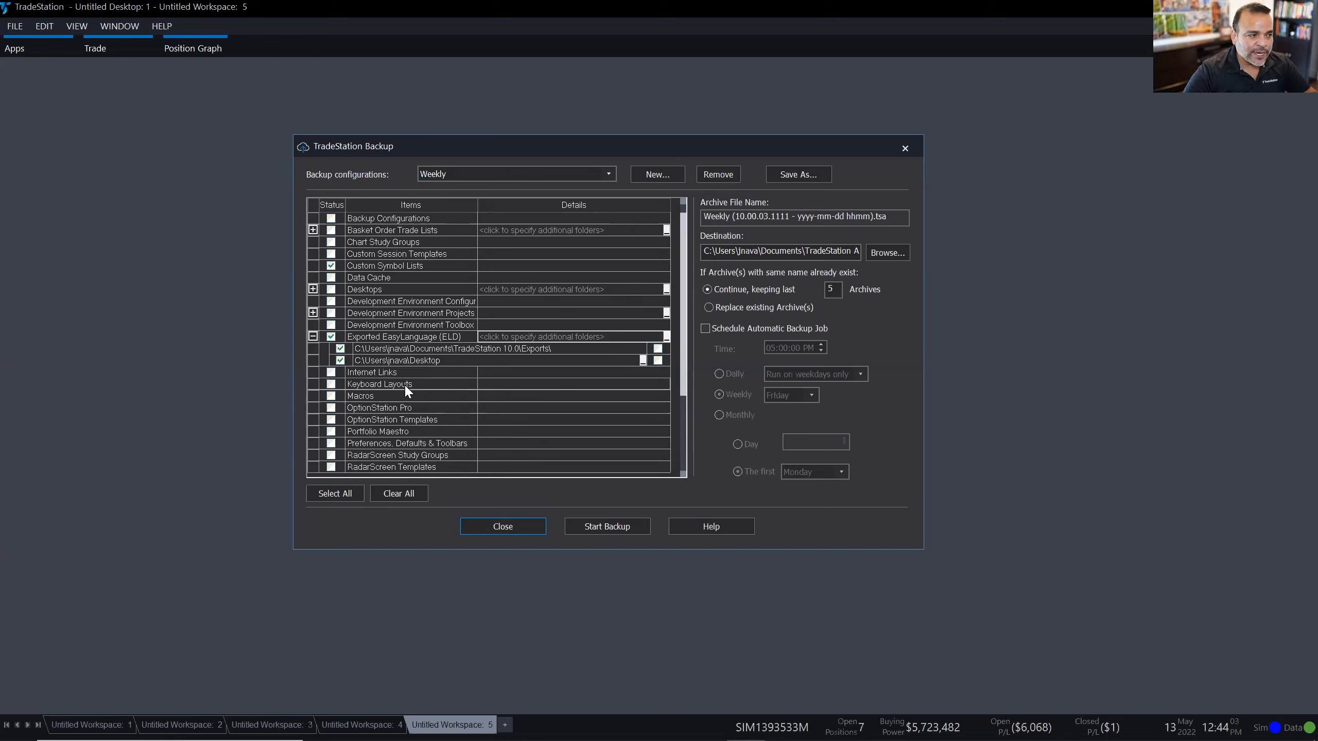
pyautogui.moveTo(683, 383); pyautogui.dragTo(683, 457)
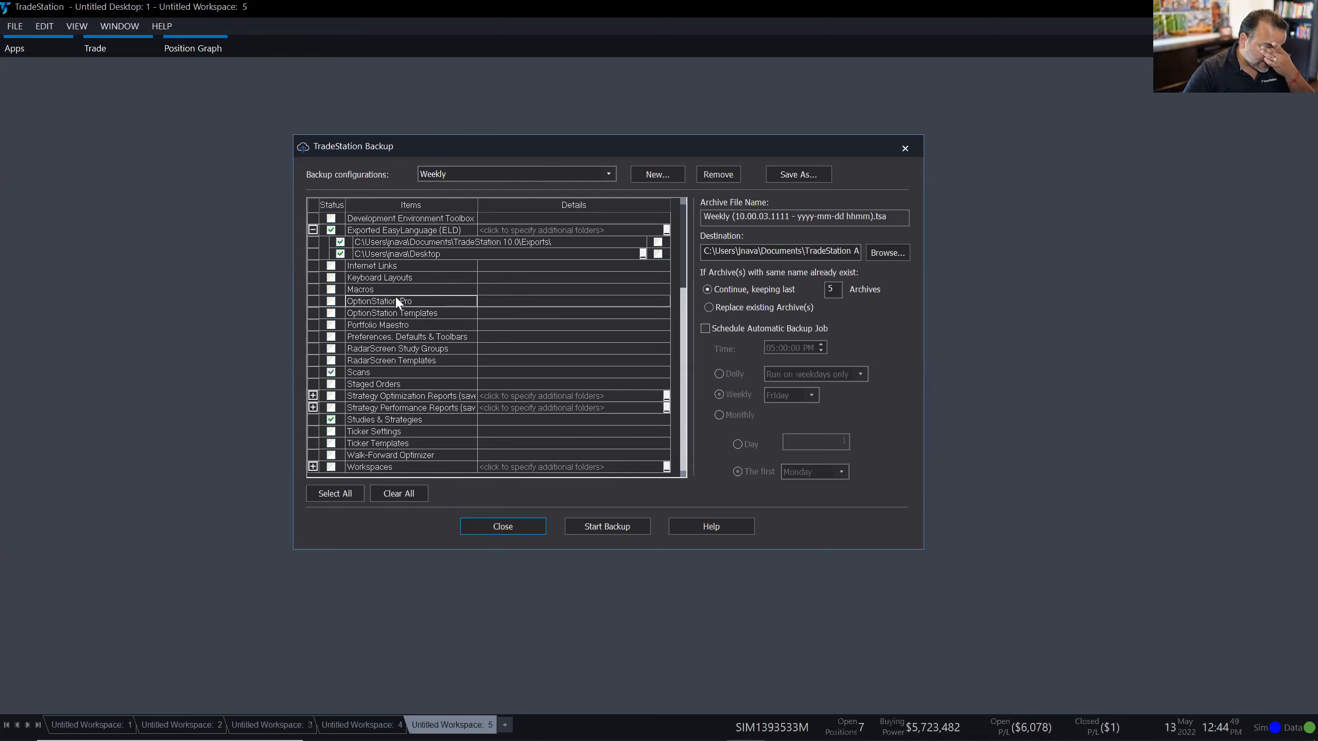
pyautogui.click(435, 352)
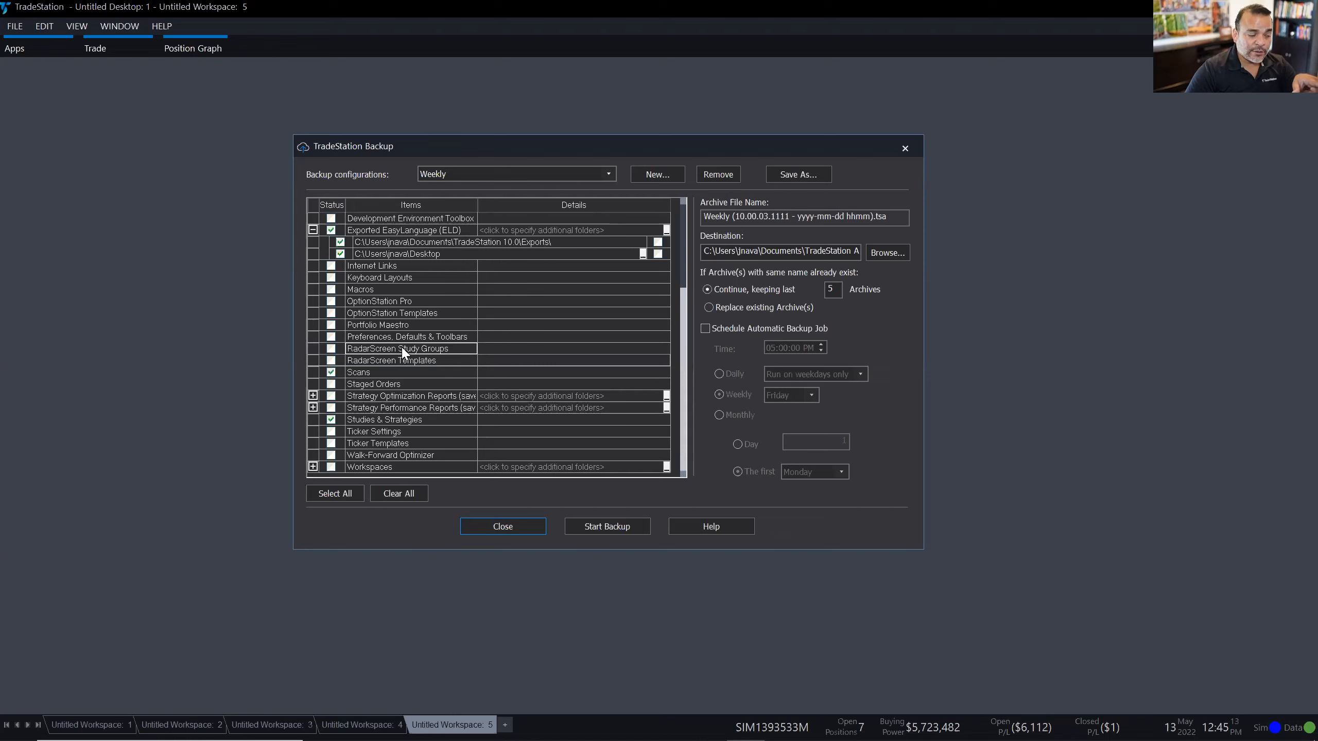
pyautogui.click(403, 368)
pyautogui.click(403, 384)
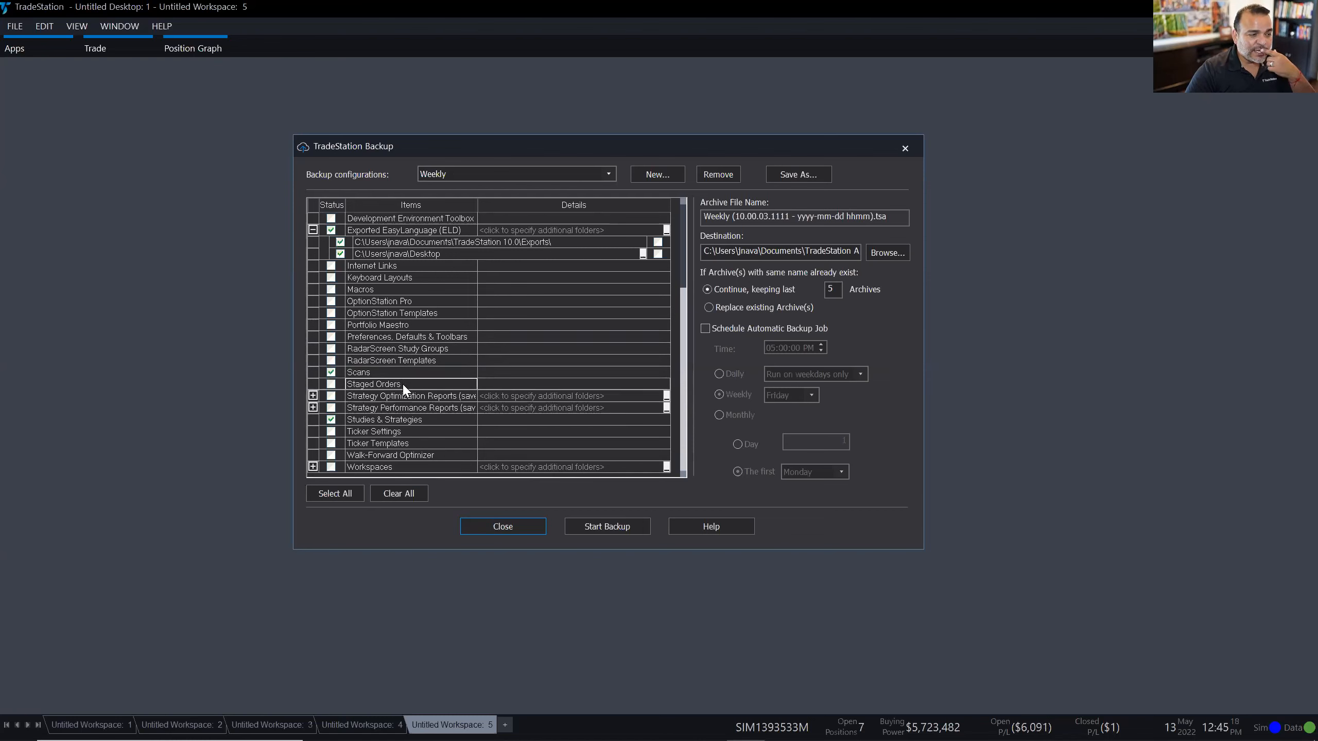
pyautogui.click(415, 421)
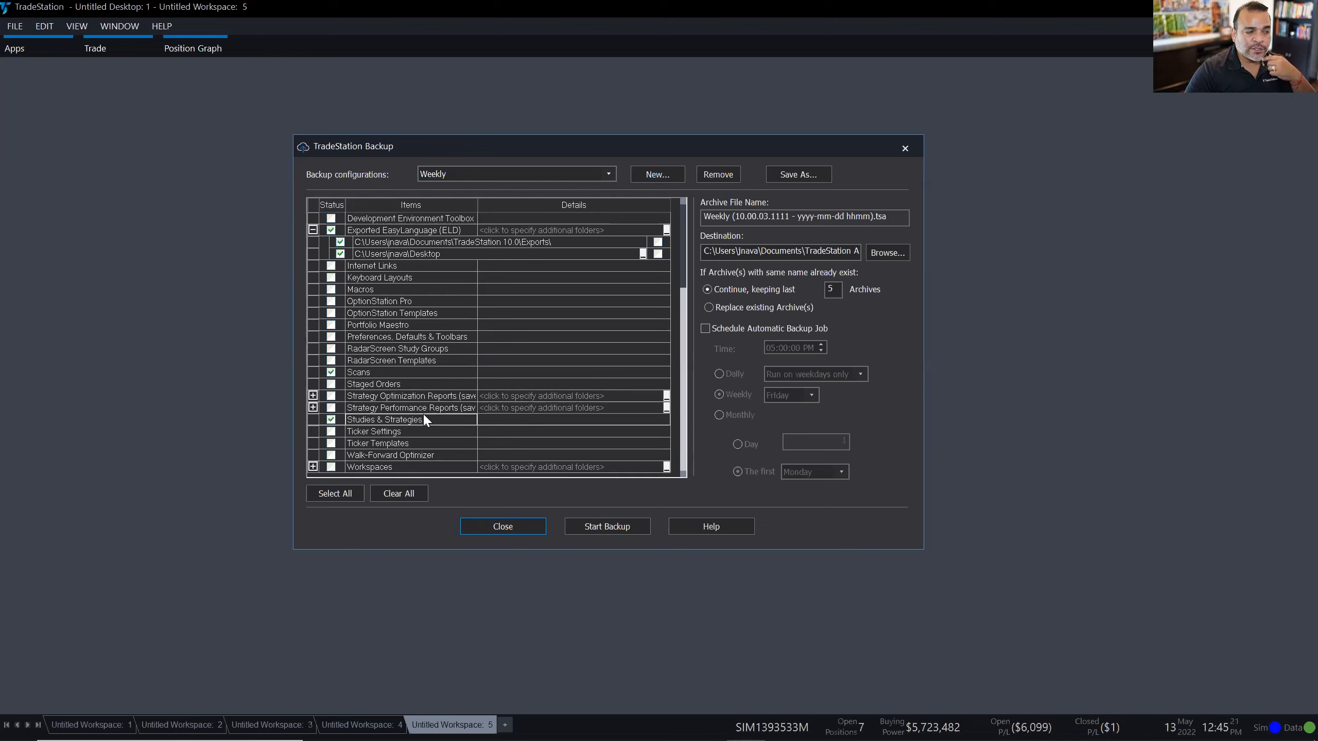
pyautogui.click(313, 395)
pyautogui.click(313, 420)
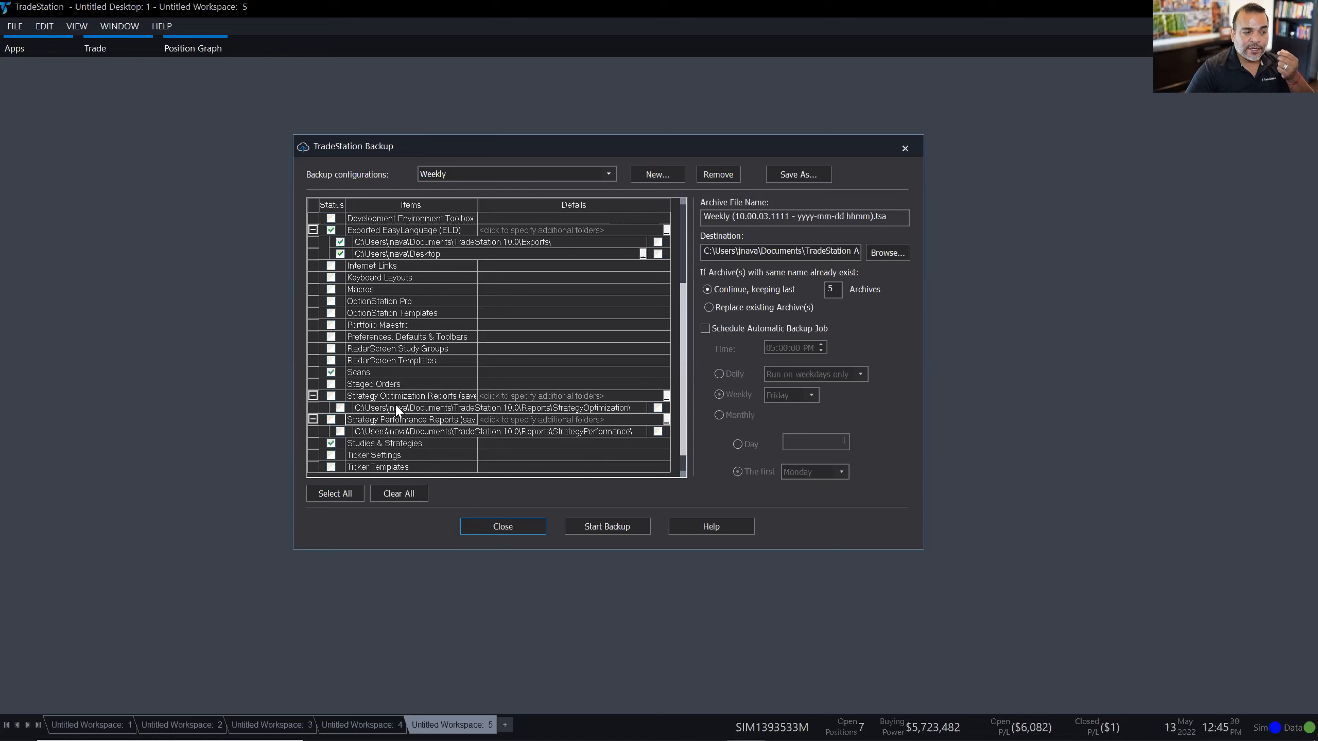
pyautogui.scroll(-1, 397, 411)
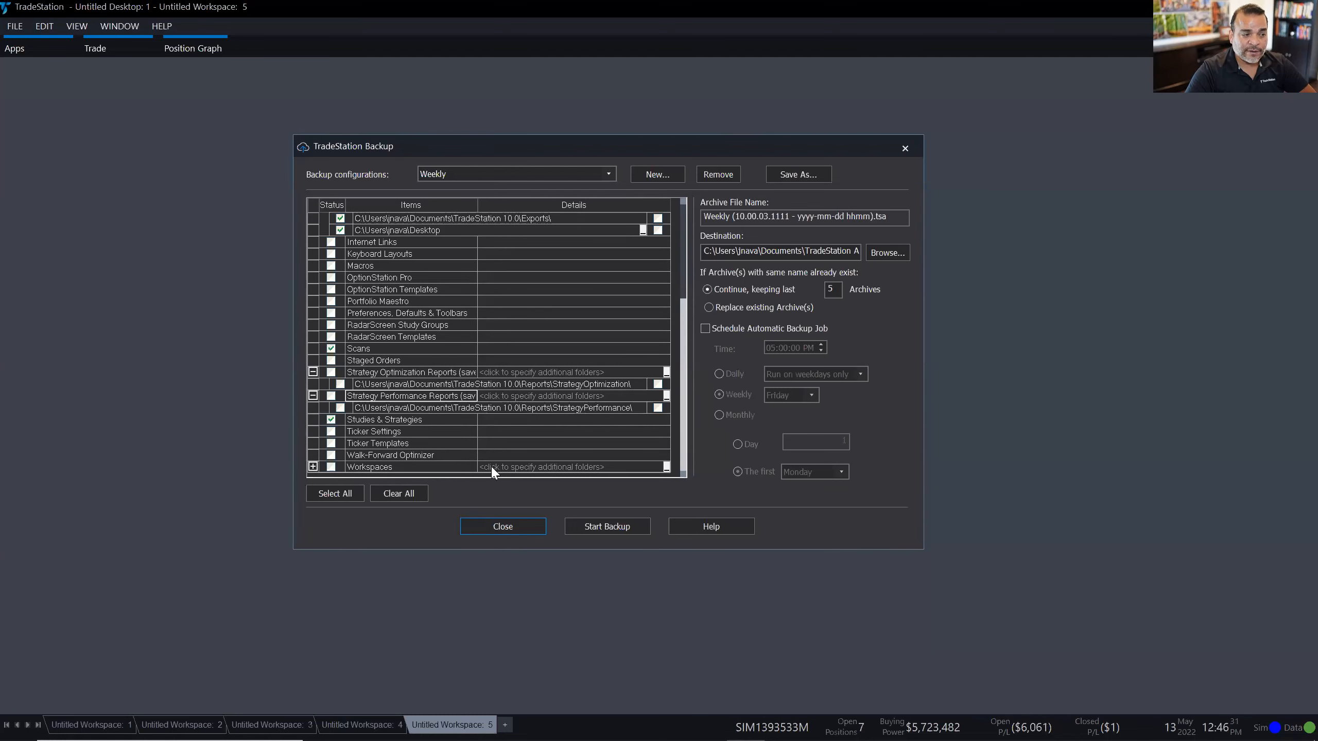
pyautogui.click(312, 467)
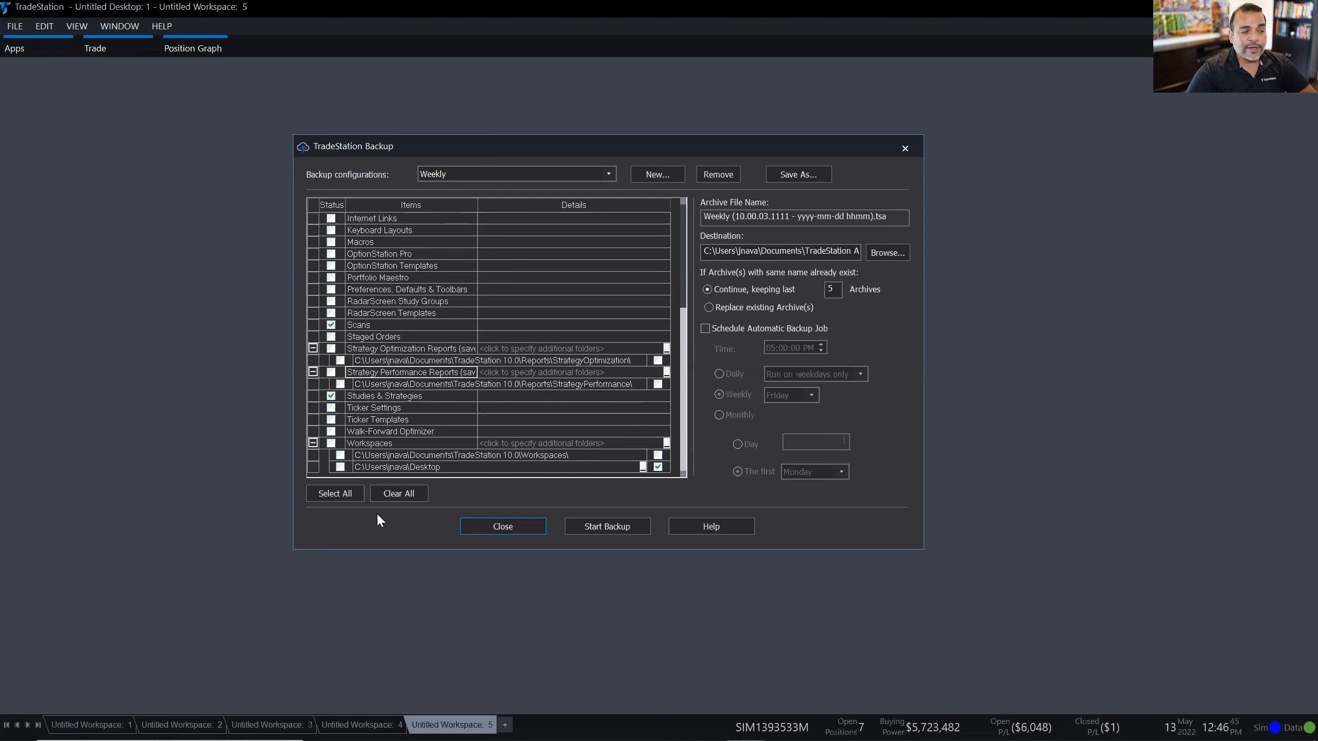
# - Clear the Weekly configuration's item choices and include every item except Data Cache
pyautogui.click(389, 496)
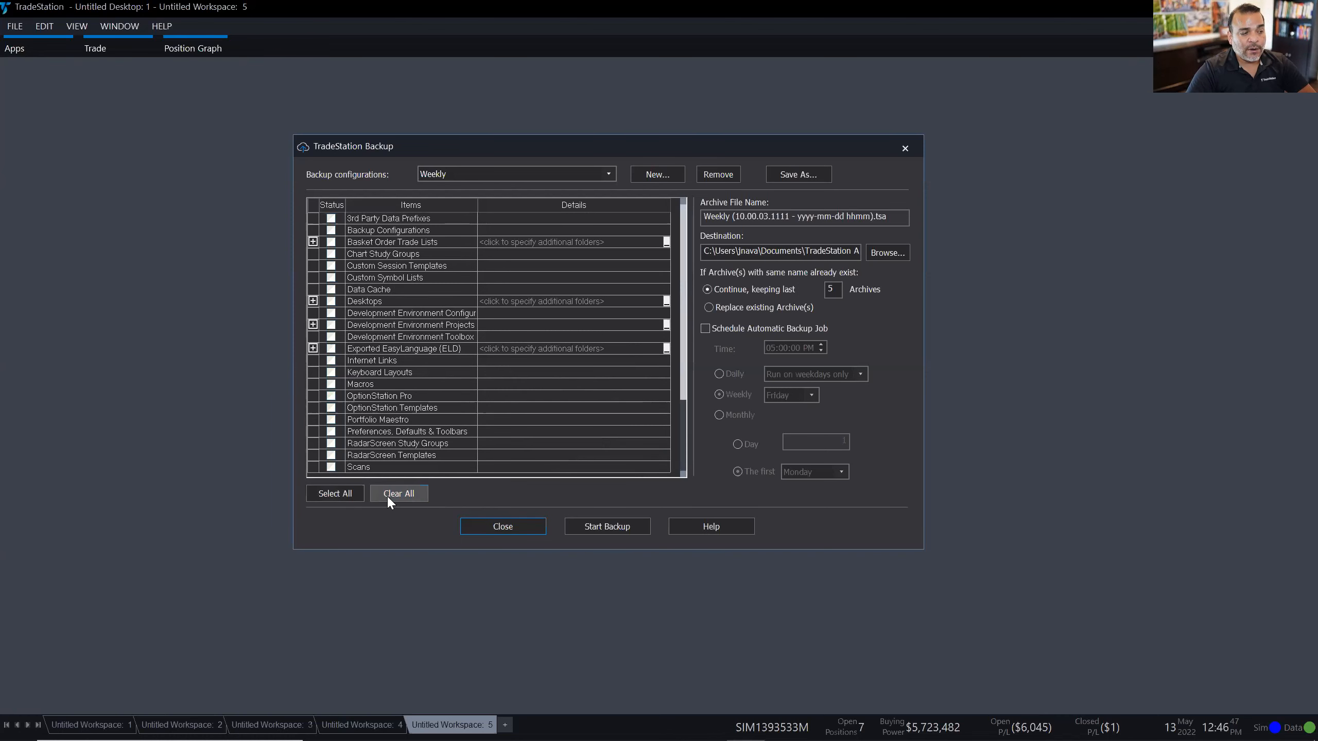
pyautogui.click(330, 496)
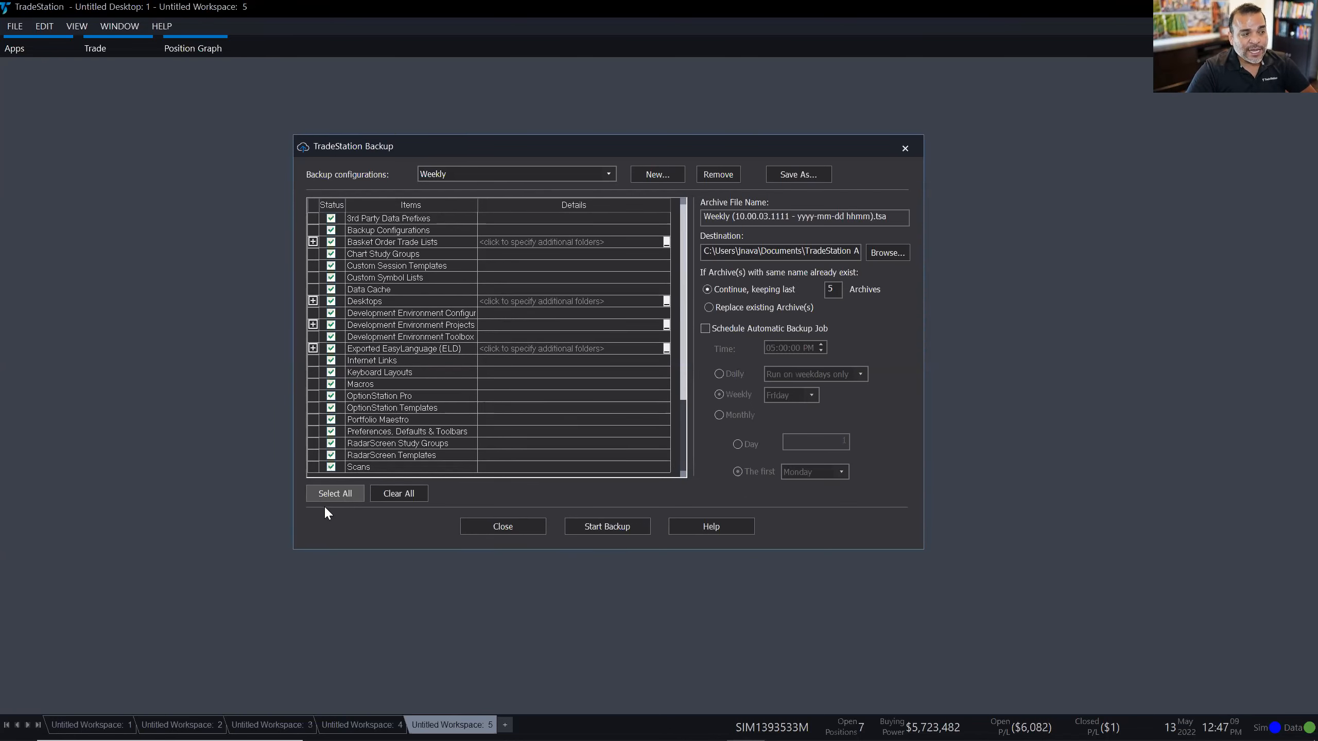
pyautogui.click(331, 290)
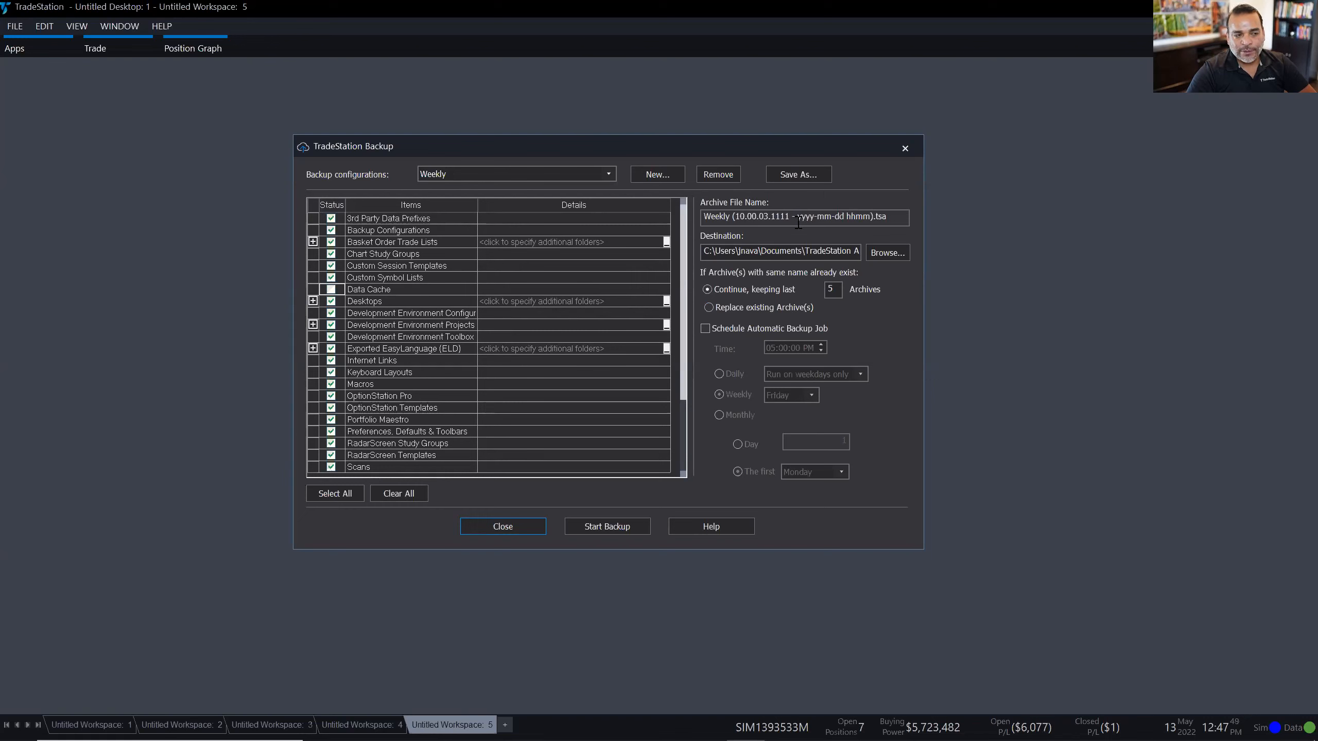
# - Switch to the Daily backup configuration and include every item except Data Cache
pyautogui.doubleClick(725, 217)
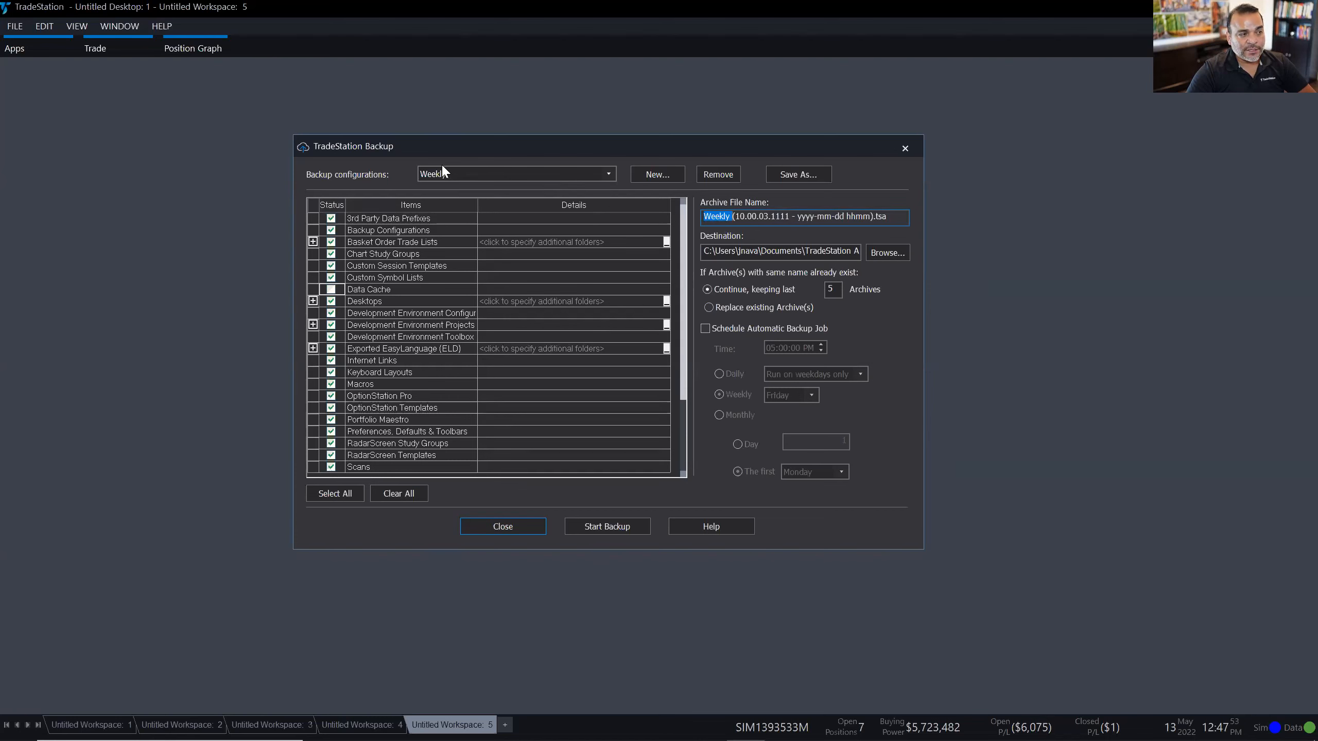
pyautogui.click(608, 174)
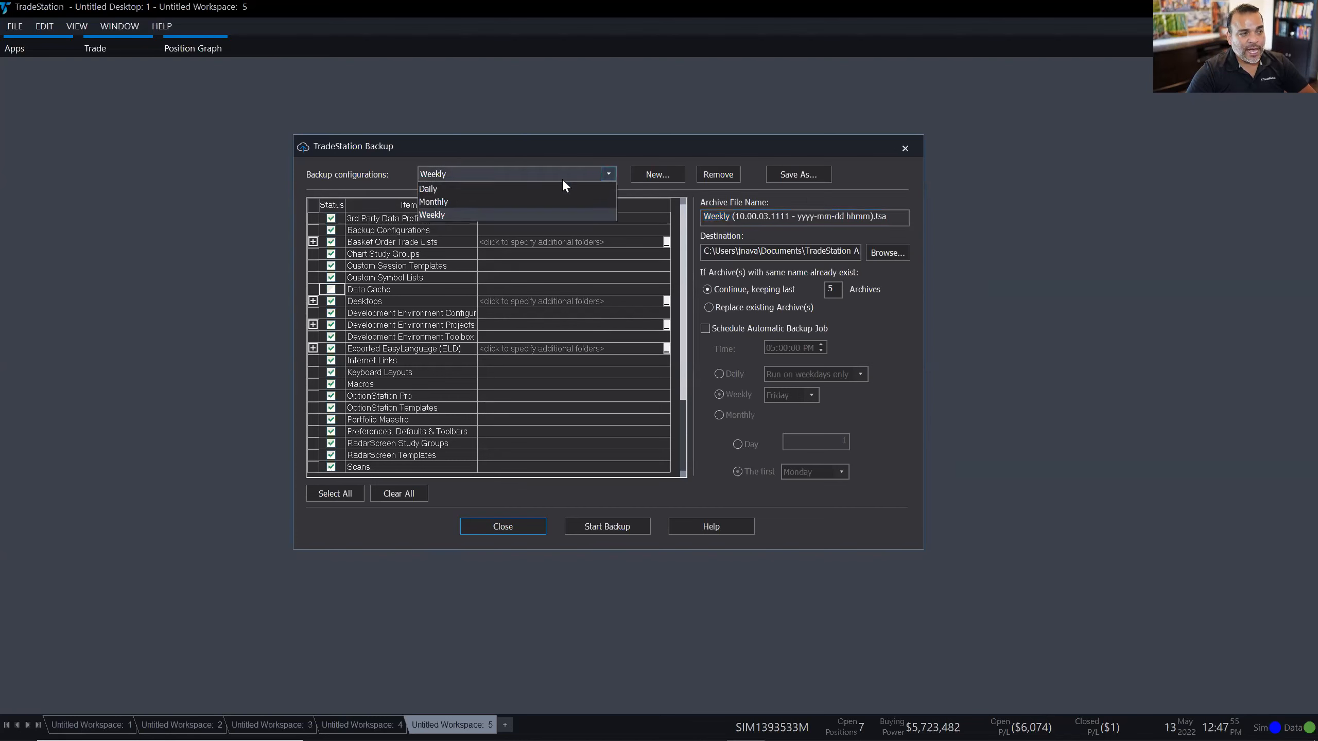
pyautogui.click(438, 190)
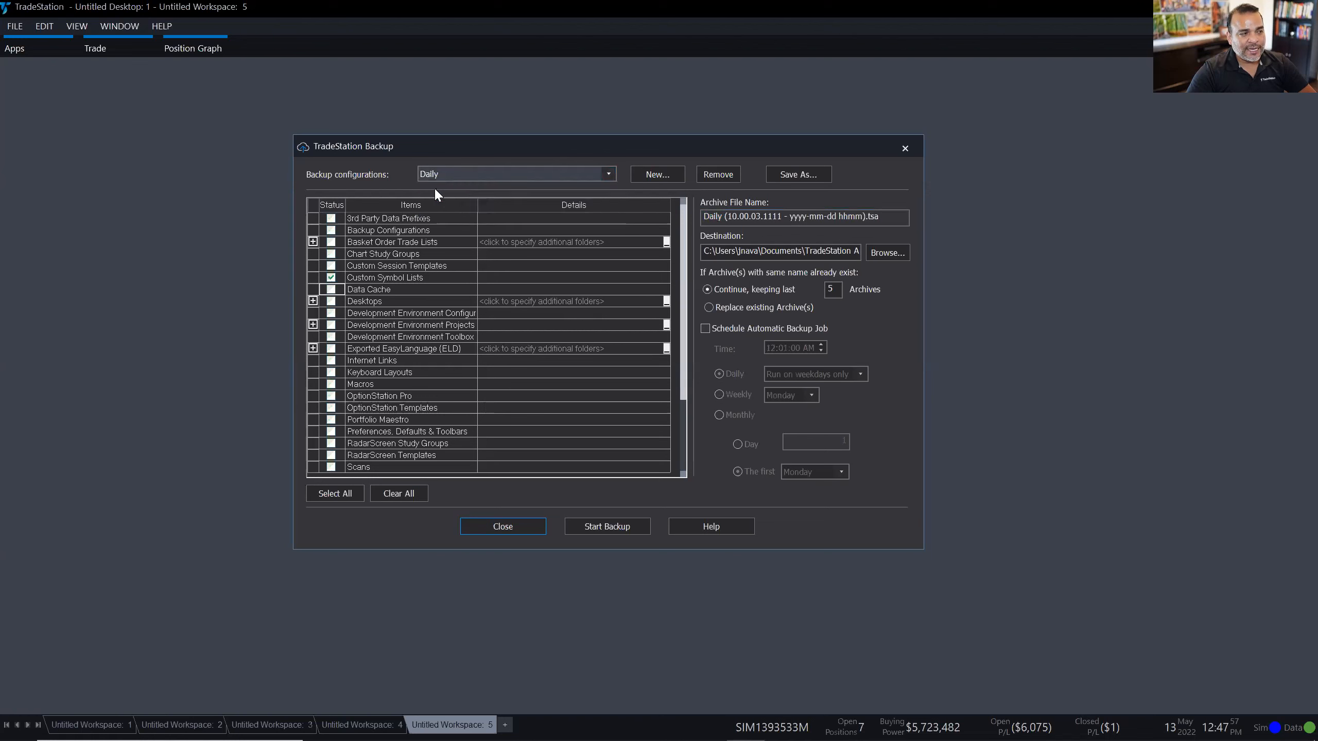
pyautogui.click(337, 495)
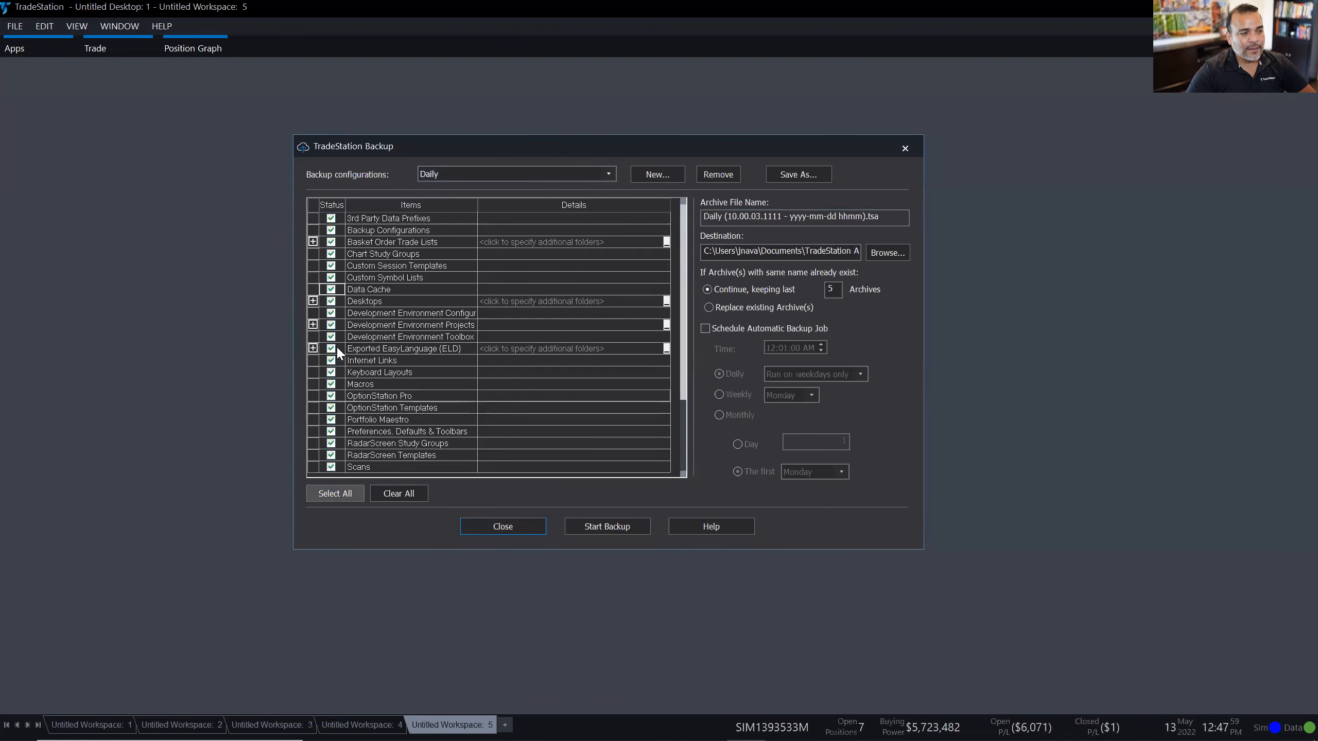
pyautogui.click(333, 290)
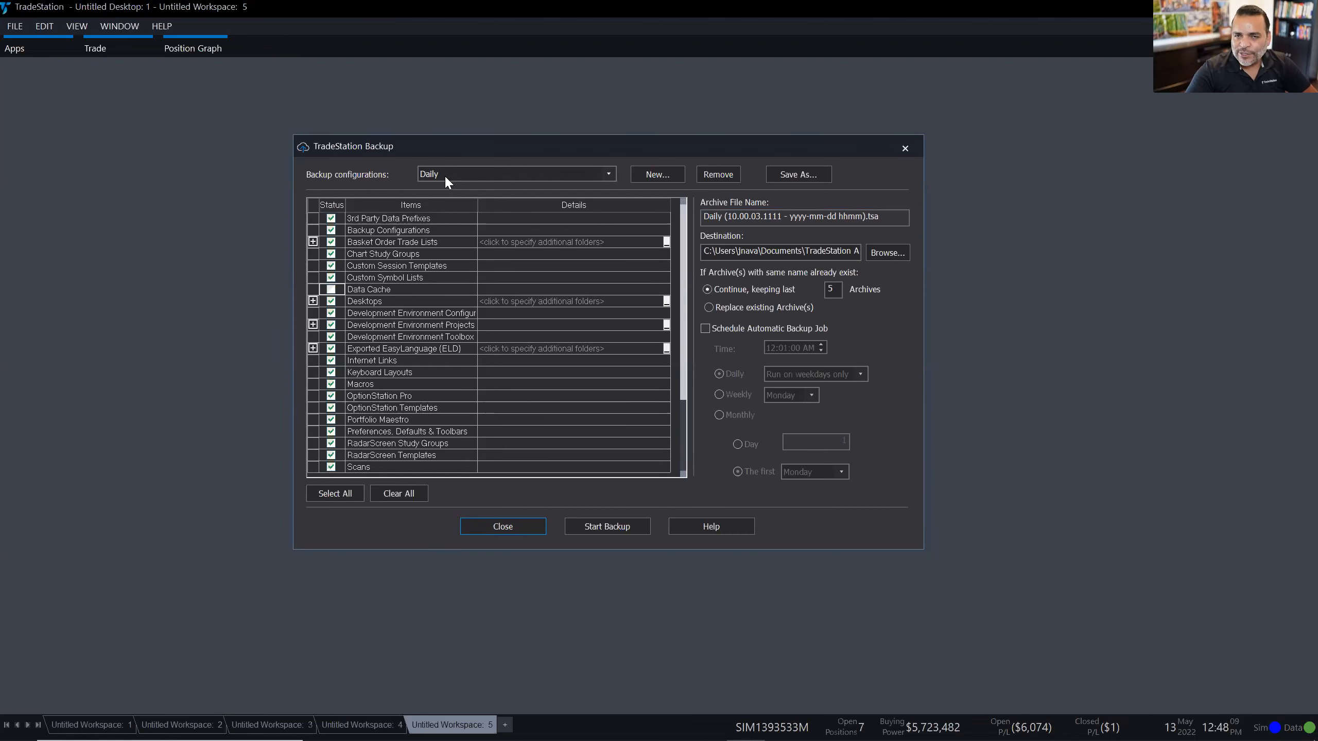
# - Switch to the Monthly backup configuration
pyautogui.click(607, 174)
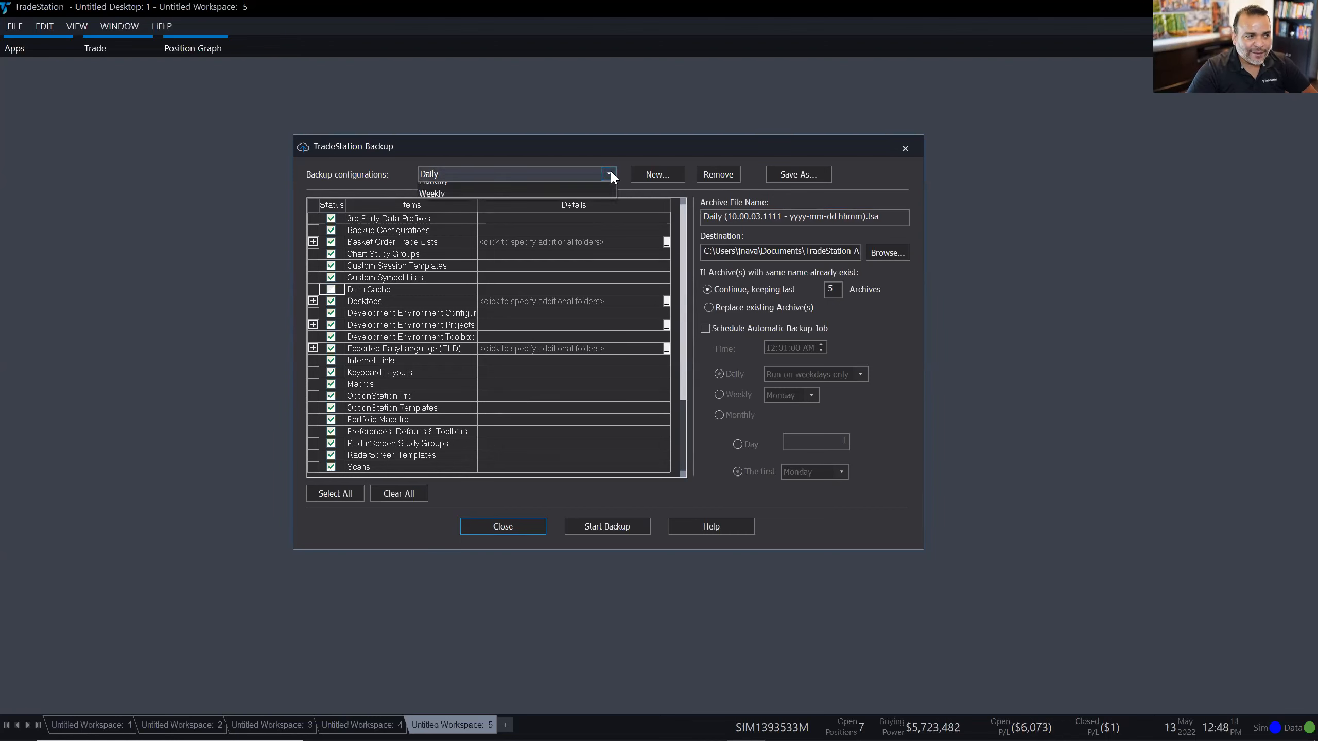
pyautogui.click(433, 204)
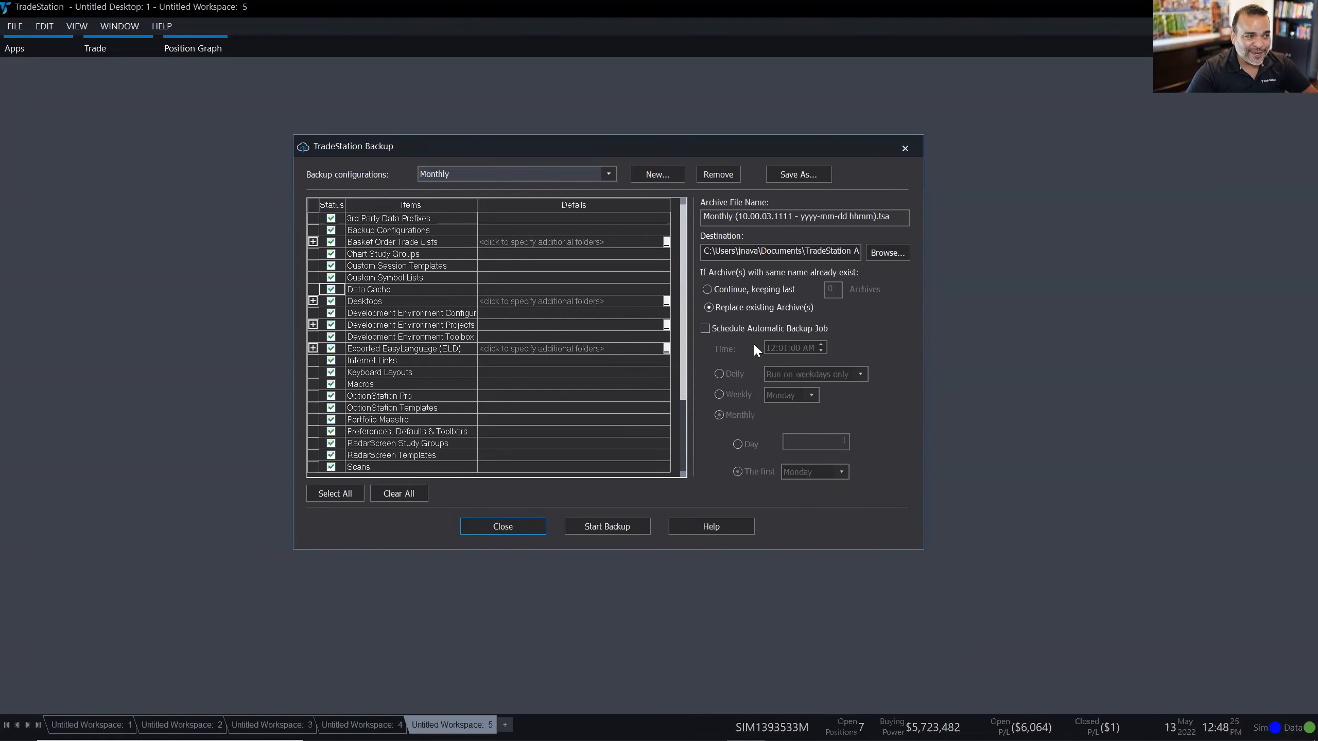
# - Switch to the Daily backup configuration, check its destination folder and have it continue, keeping the last 5 archives
pyautogui.click(605, 174)
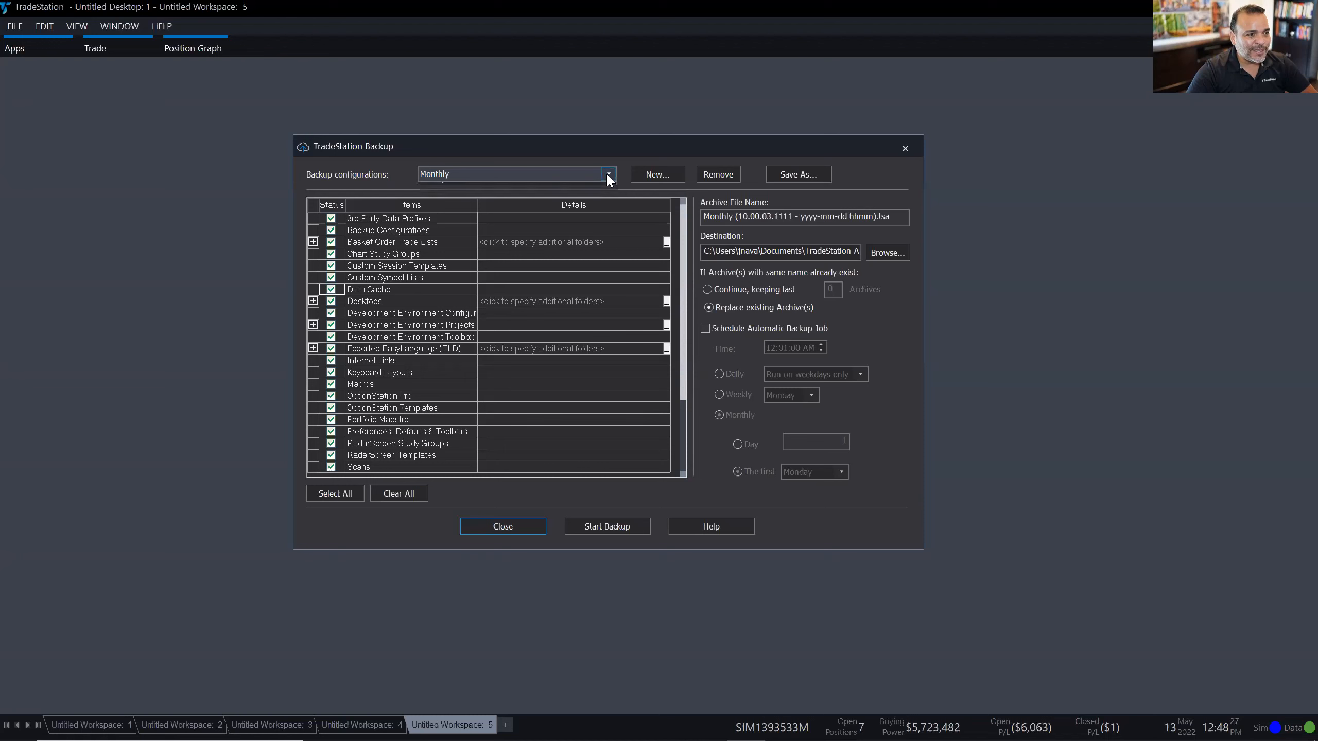
pyautogui.click(445, 190)
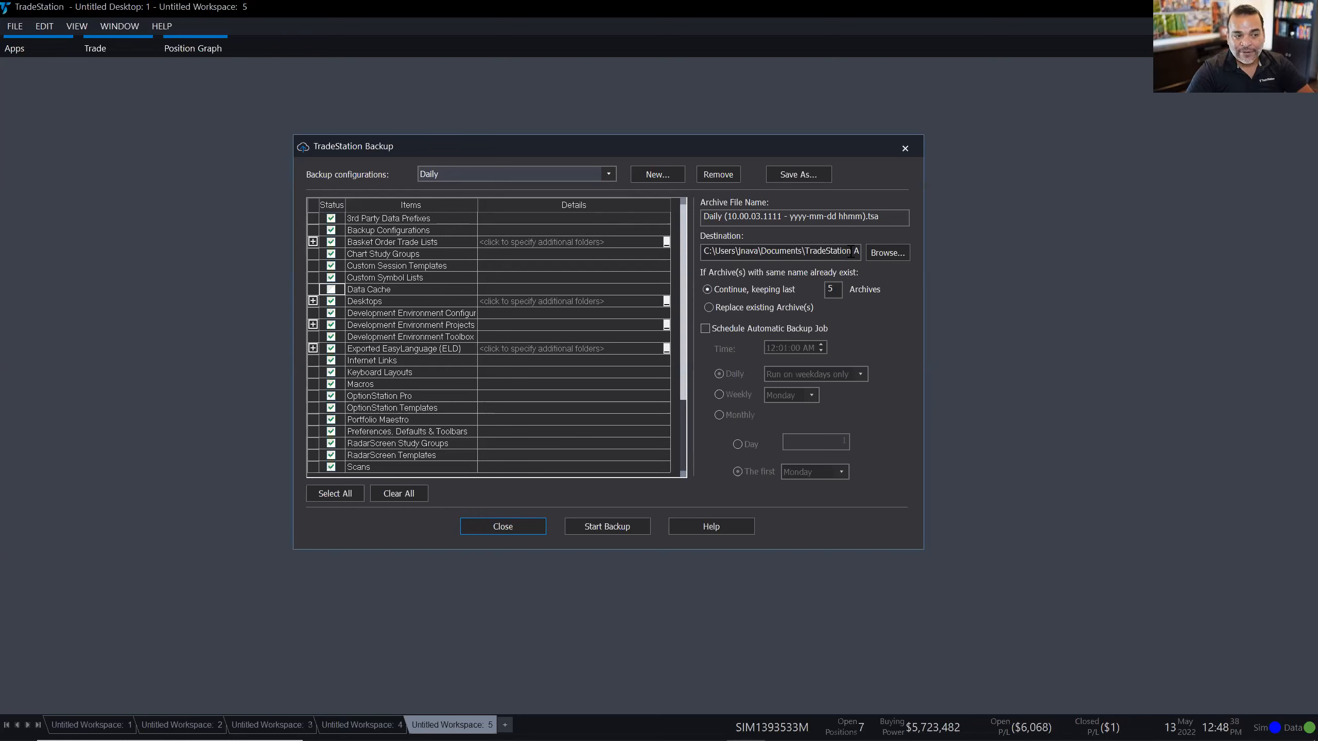
pyautogui.click(777, 254)
pyautogui.doubleClick(777, 254)
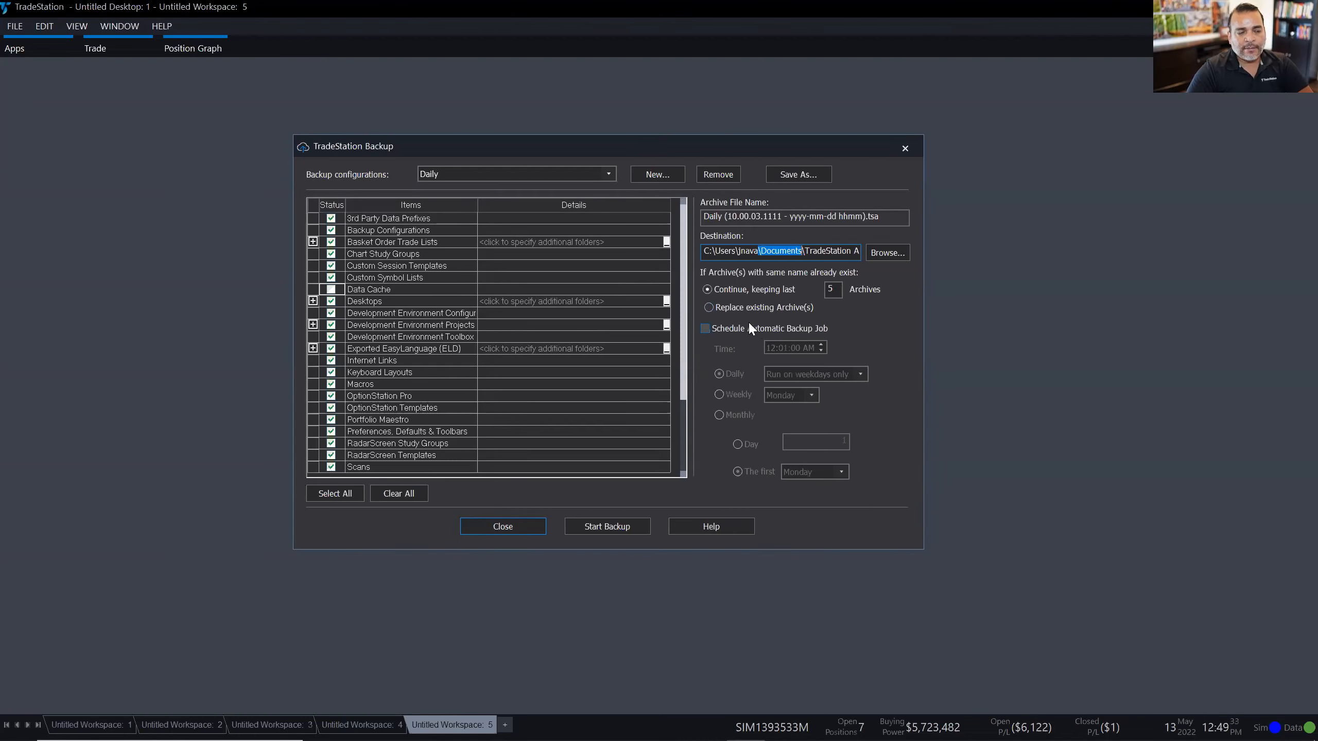
pyautogui.click(756, 309)
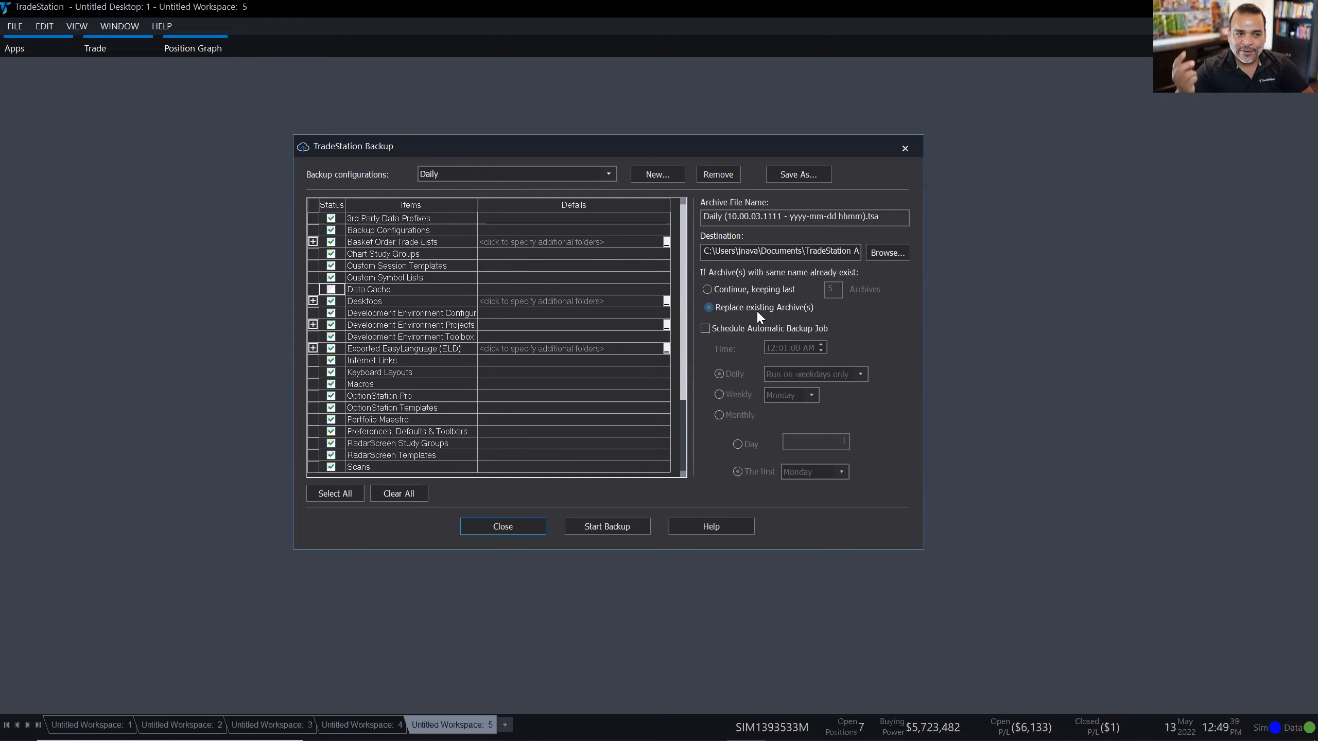
pyautogui.click(728, 291)
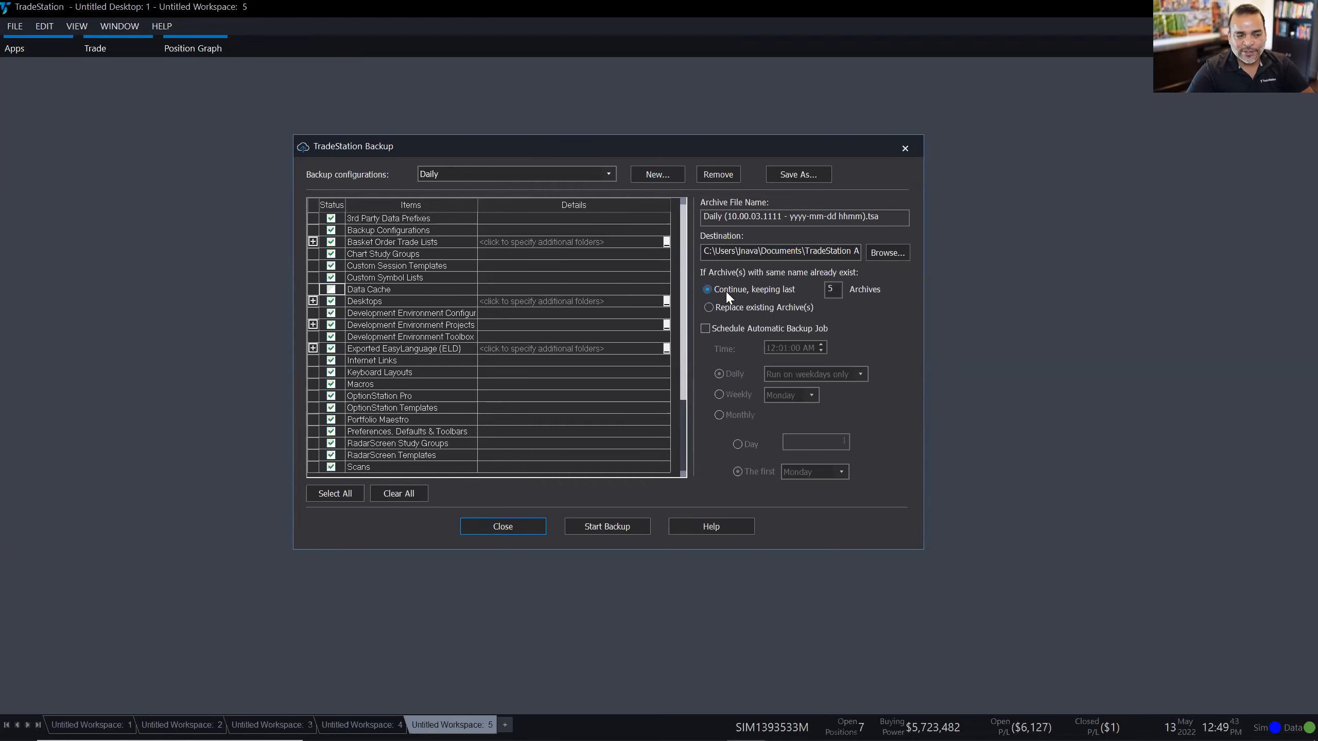
# - Schedule the Daily configuration's automatic backup for 12:01:00 AM, running daily on weekdays only, and close the backup settings
pyautogui.click(723, 333)
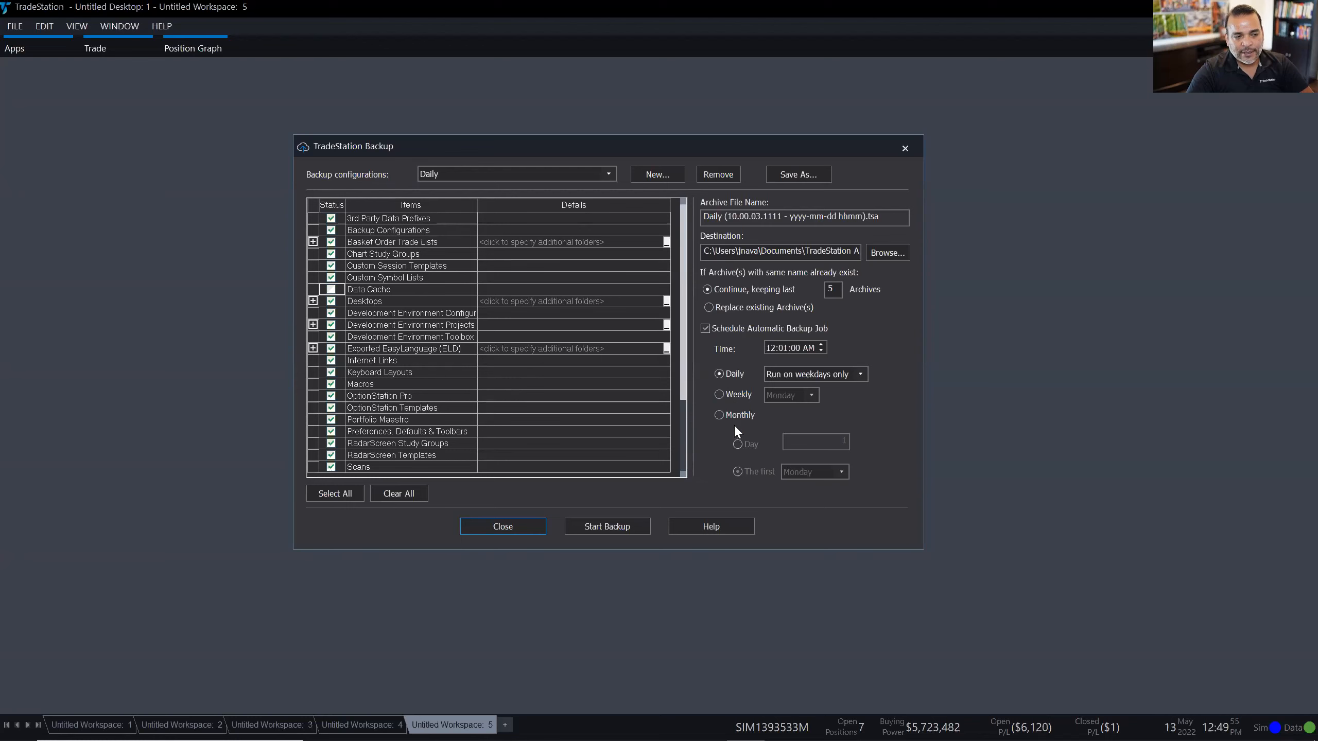
pyautogui.click(739, 396)
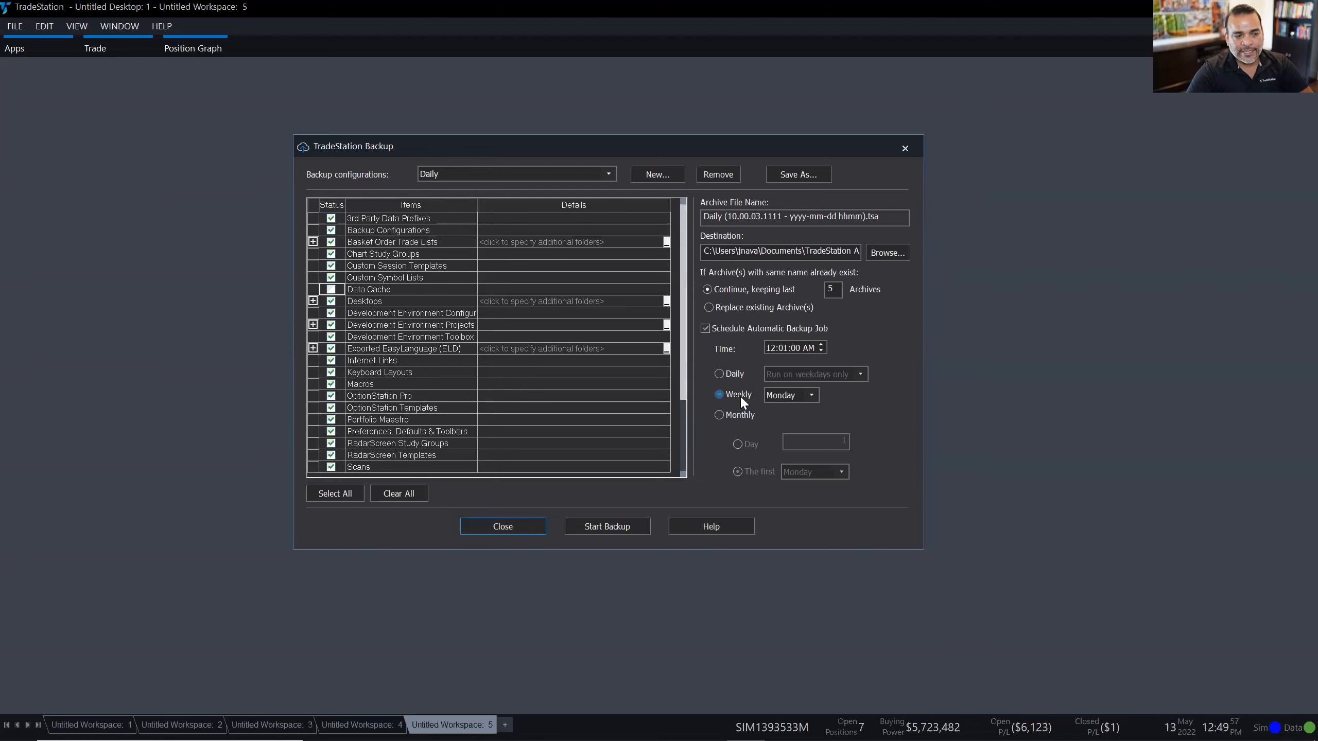
pyautogui.click(741, 415)
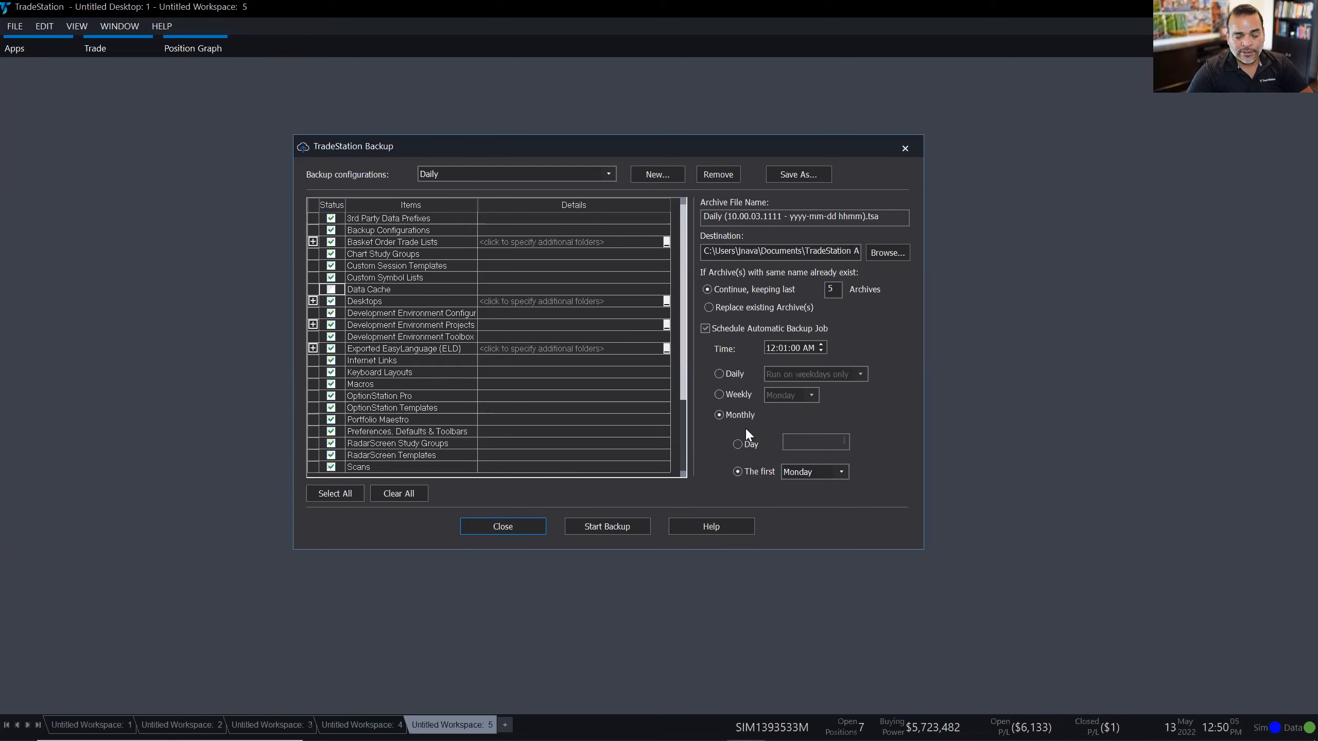
pyautogui.click(772, 474)
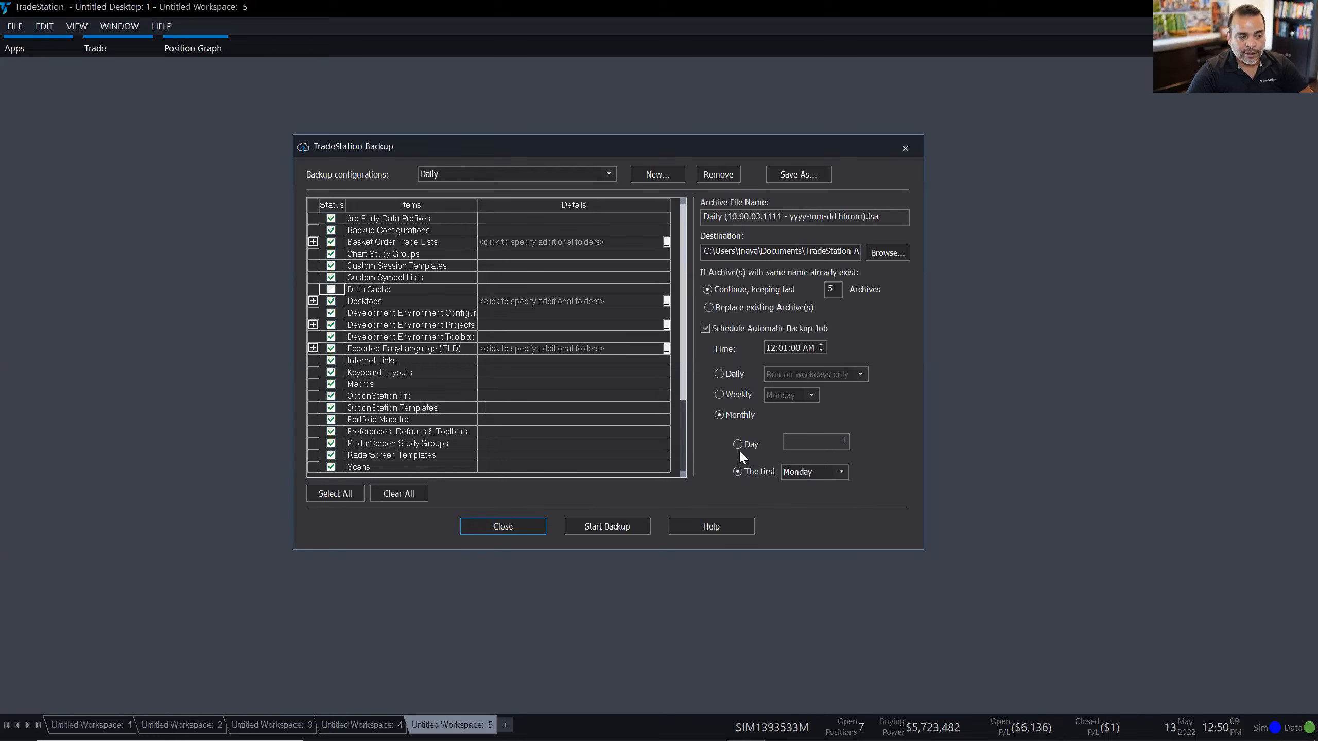
pyautogui.click(725, 373)
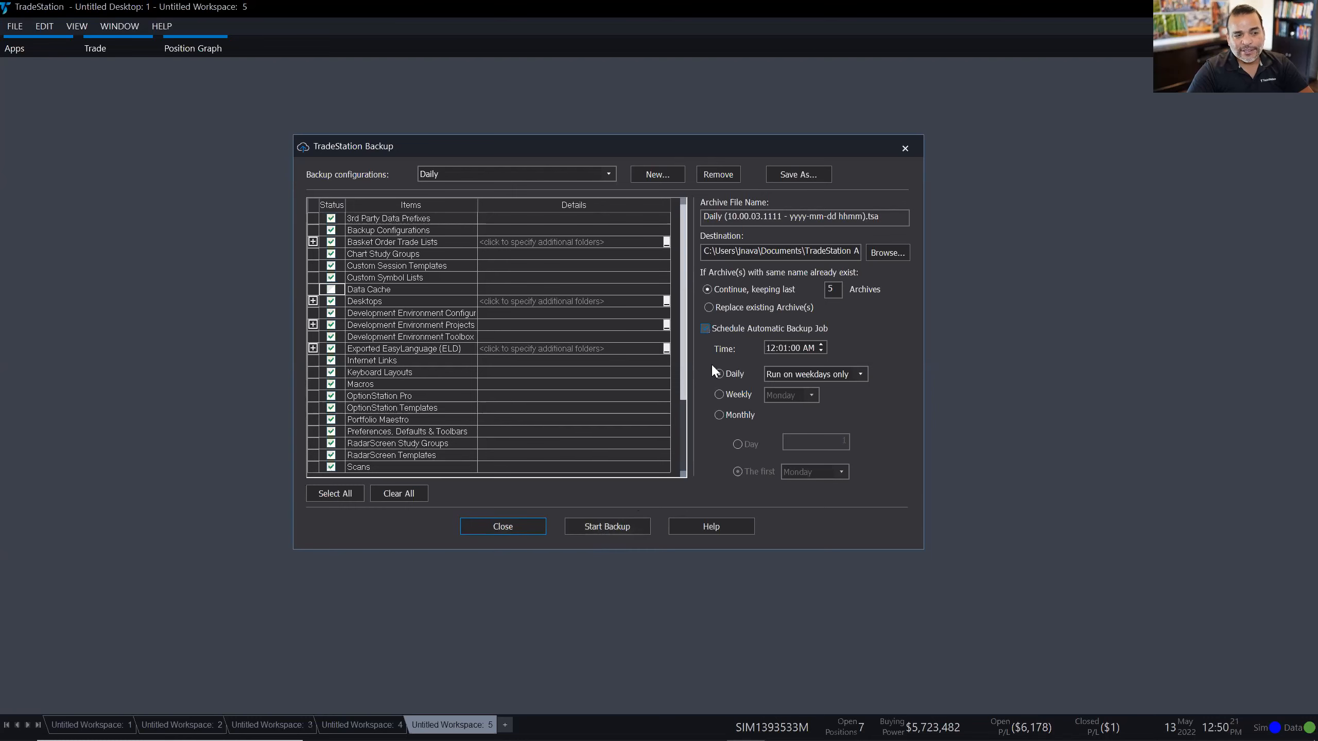
pyautogui.click(528, 526)
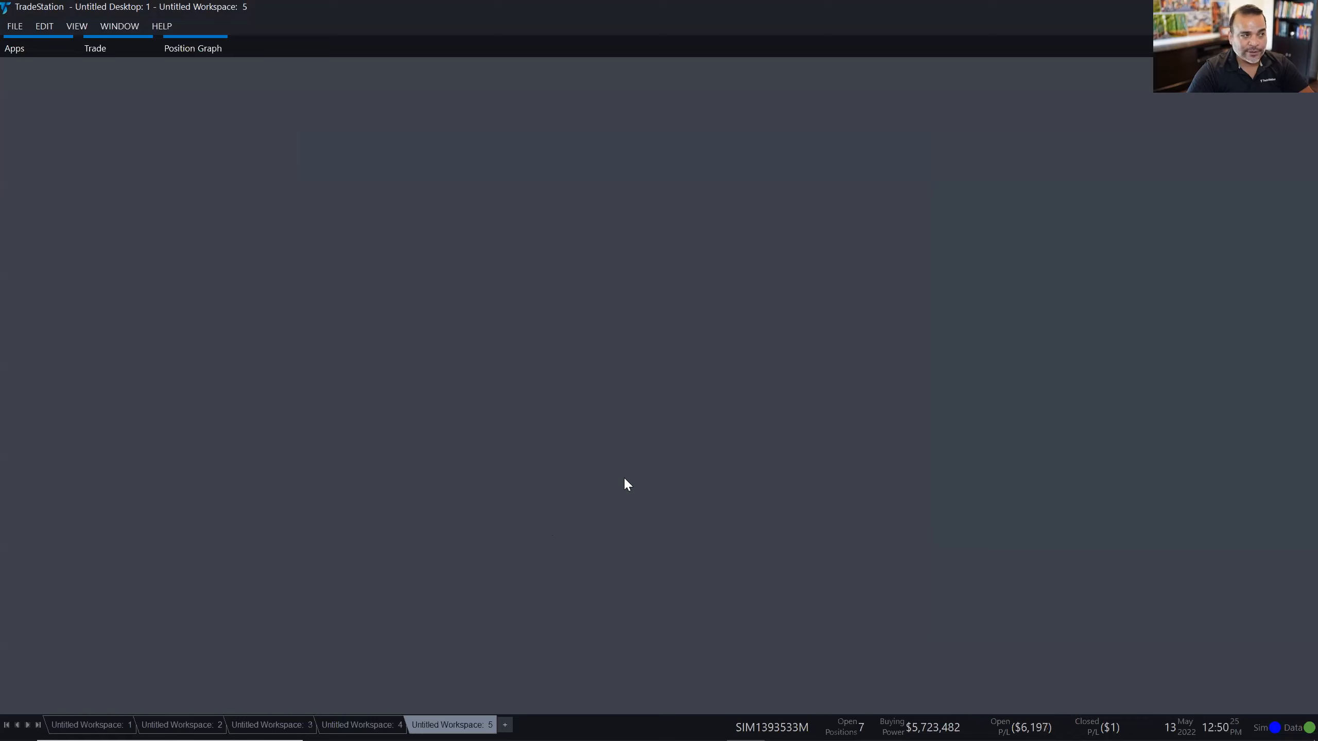
# - Reopen the TradeStation backup settings, choose the Daily configuration and turn off its automatic backup schedule
pyautogui.click(15, 27)
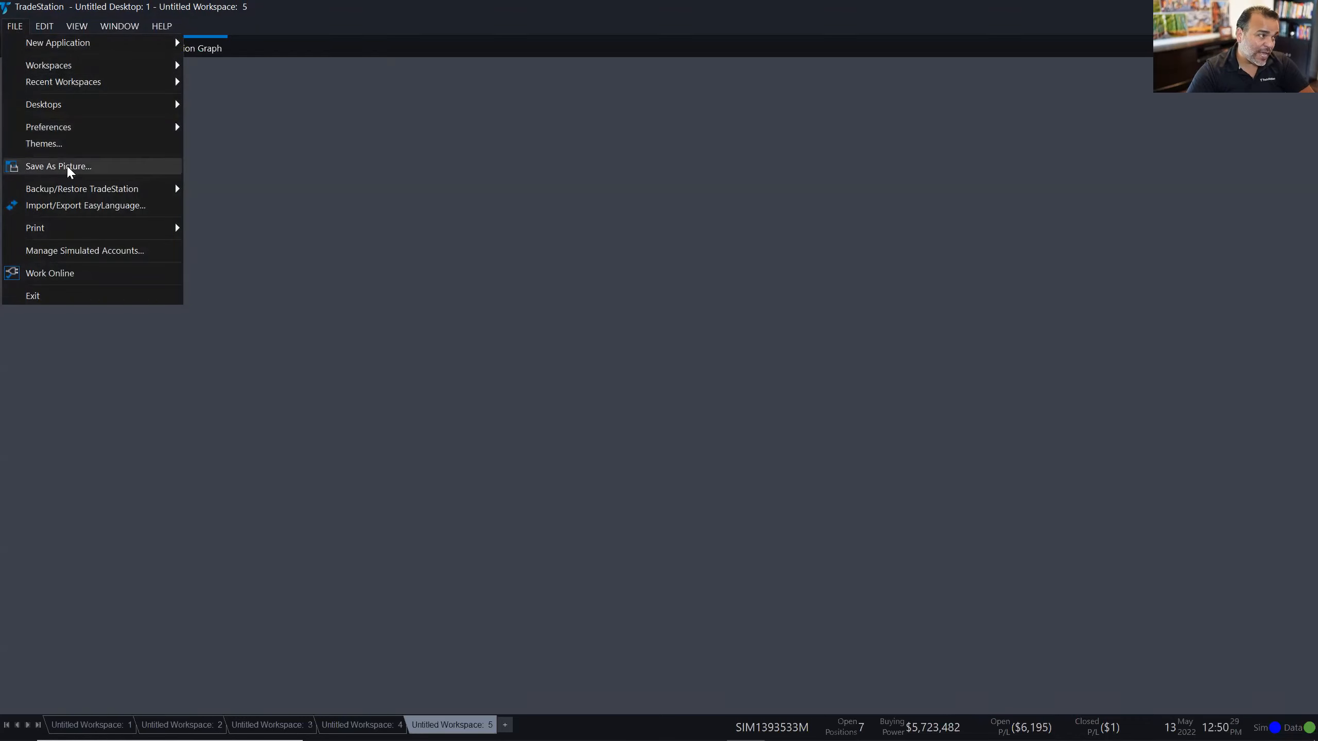
pyautogui.moveTo(78, 199)
pyautogui.click(241, 191)
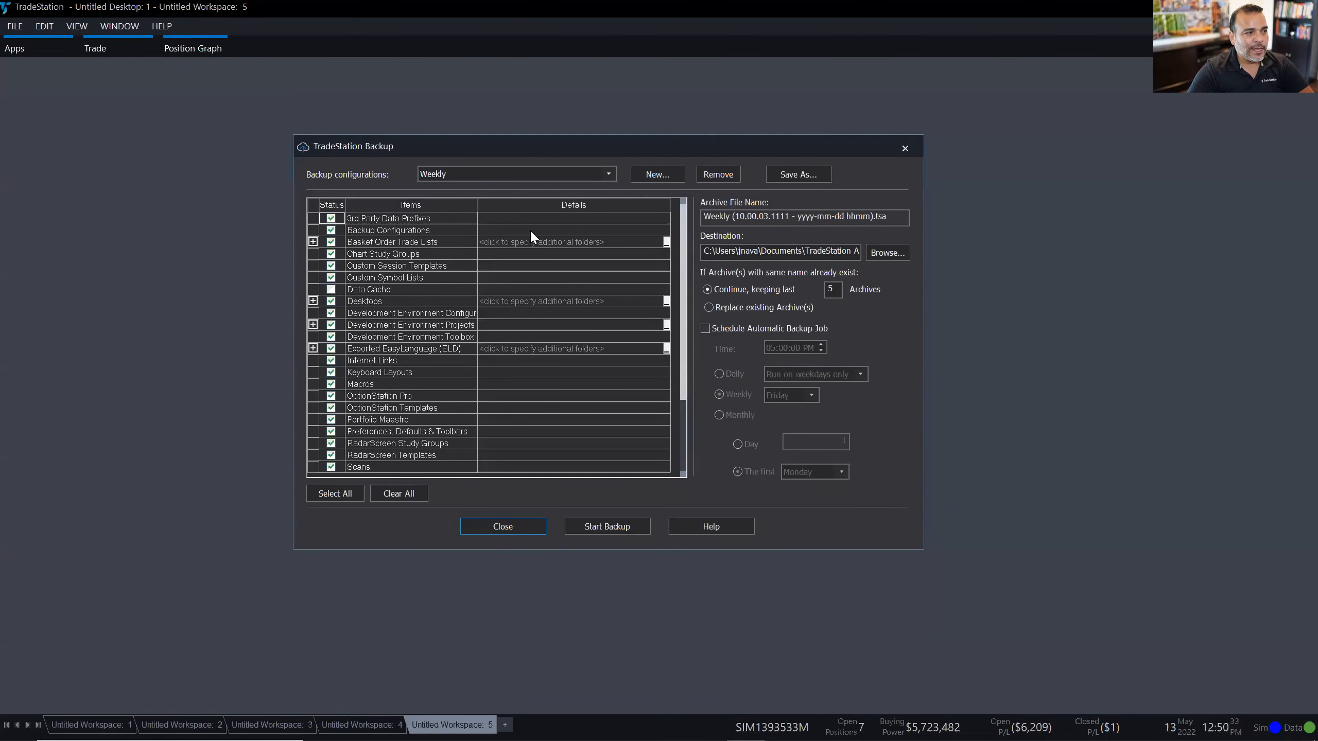
pyautogui.click(512, 176)
pyautogui.click(453, 186)
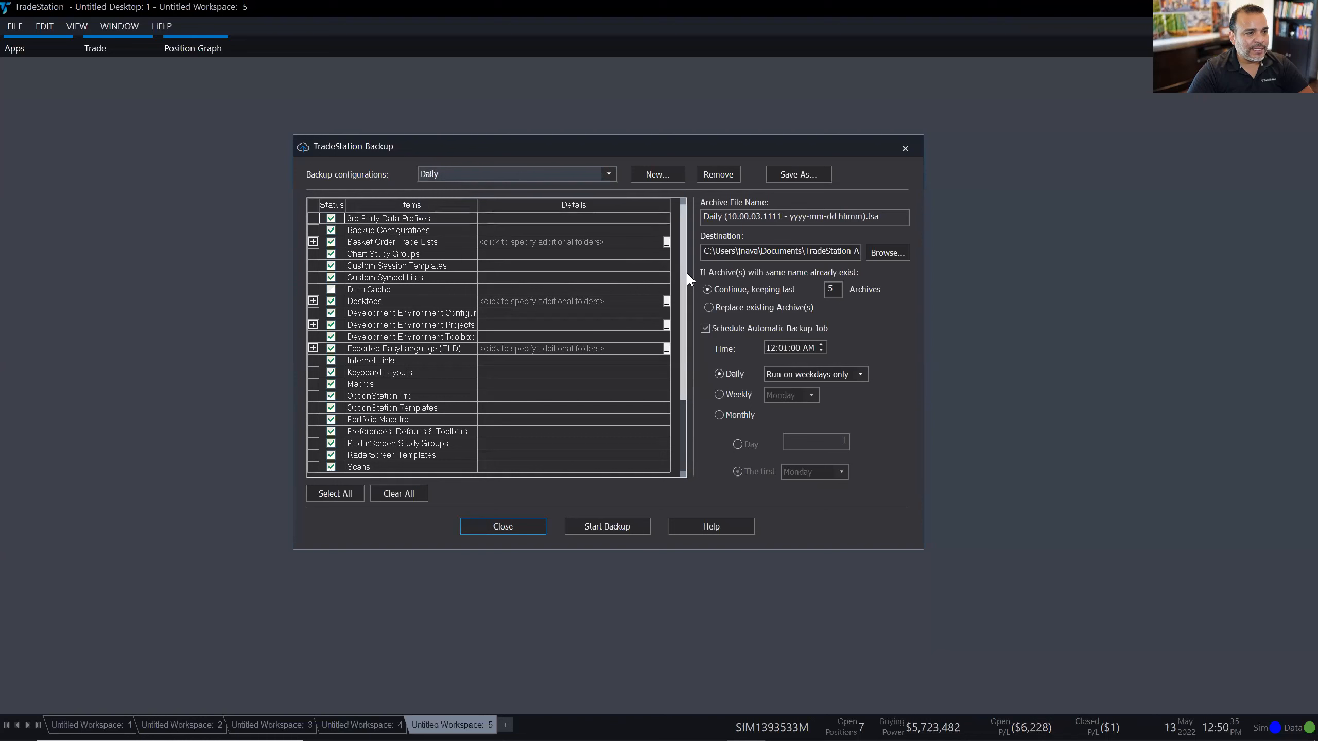
pyautogui.click(721, 330)
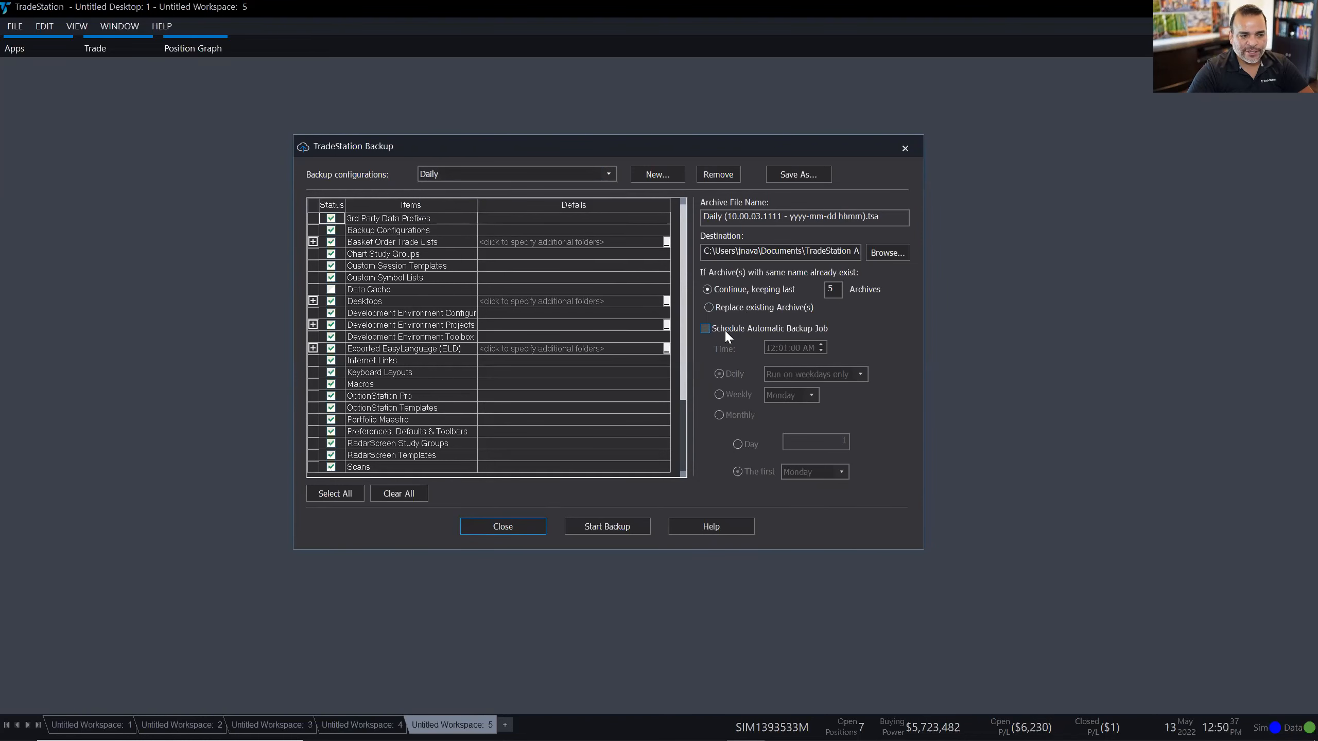
# - Start the Daily backup immediately without waiting for the countdown and bring its status window to the front
pyautogui.click(620, 526)
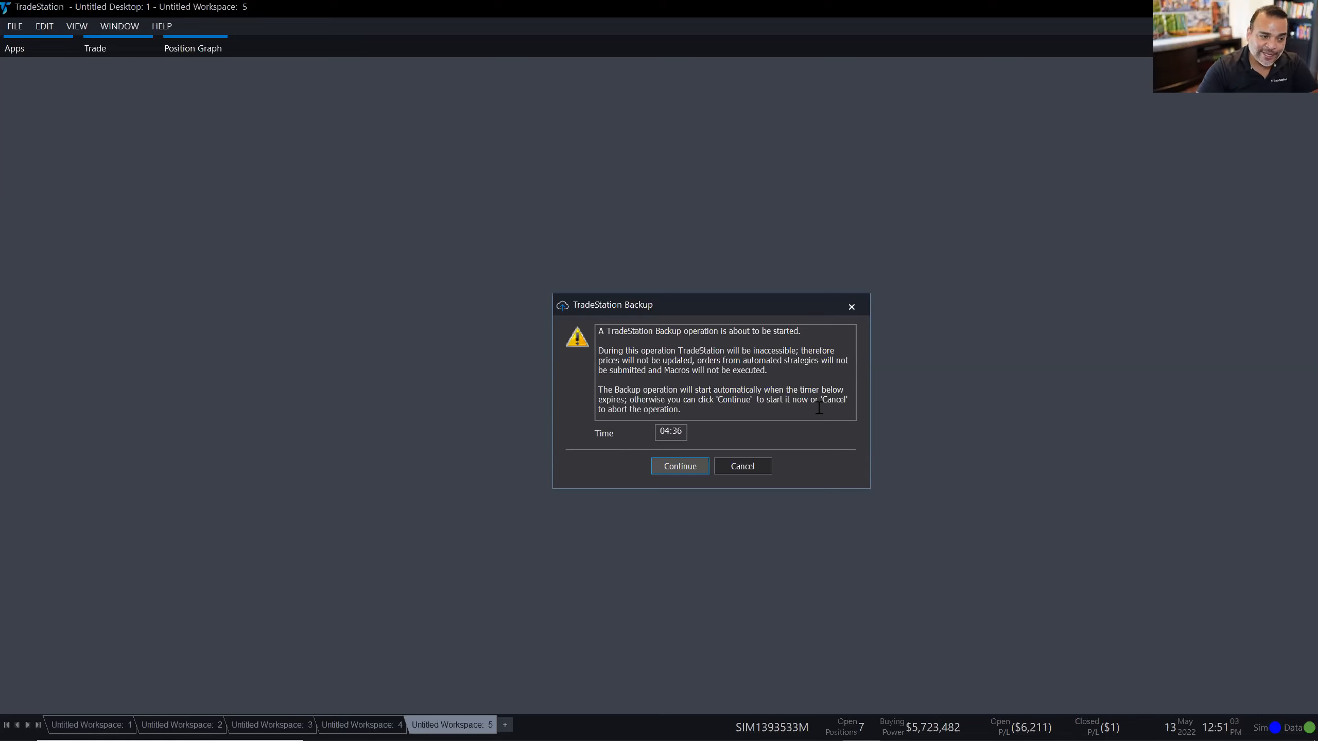
pyautogui.click(679, 467)
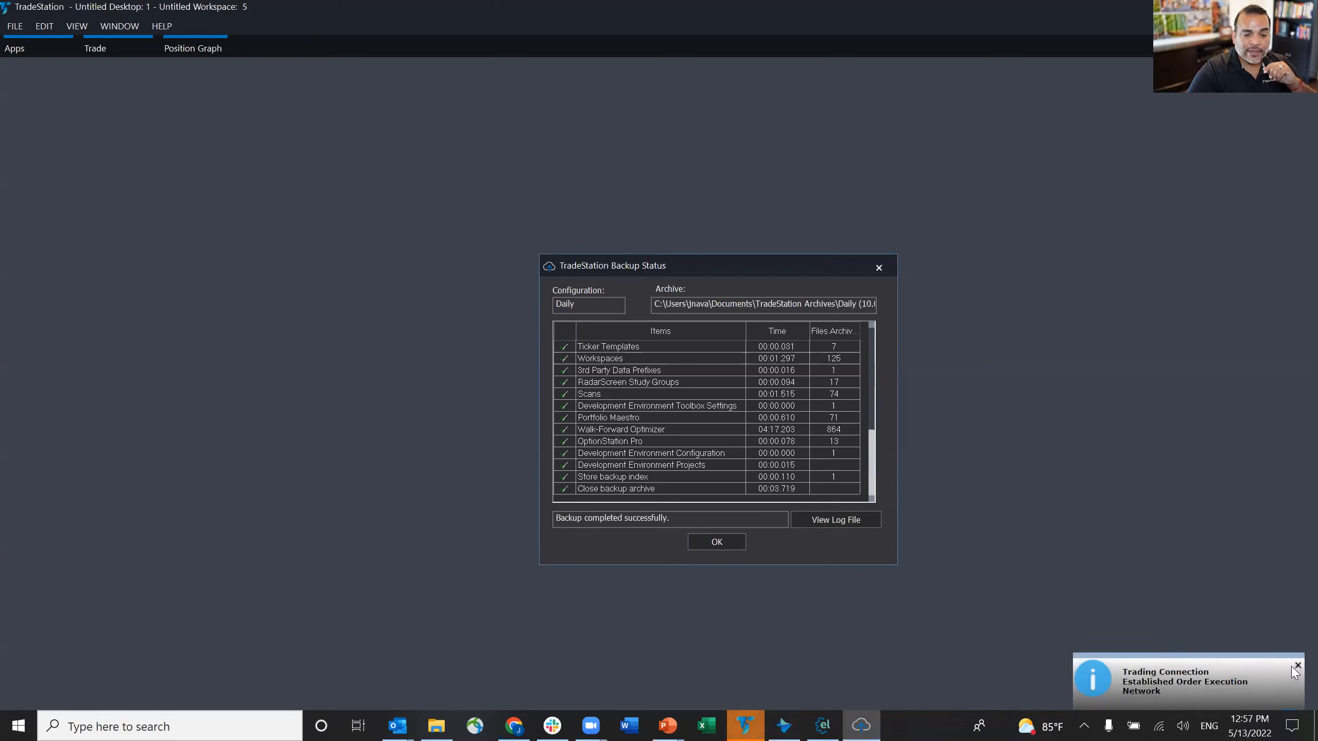
pyautogui.click(754, 726)
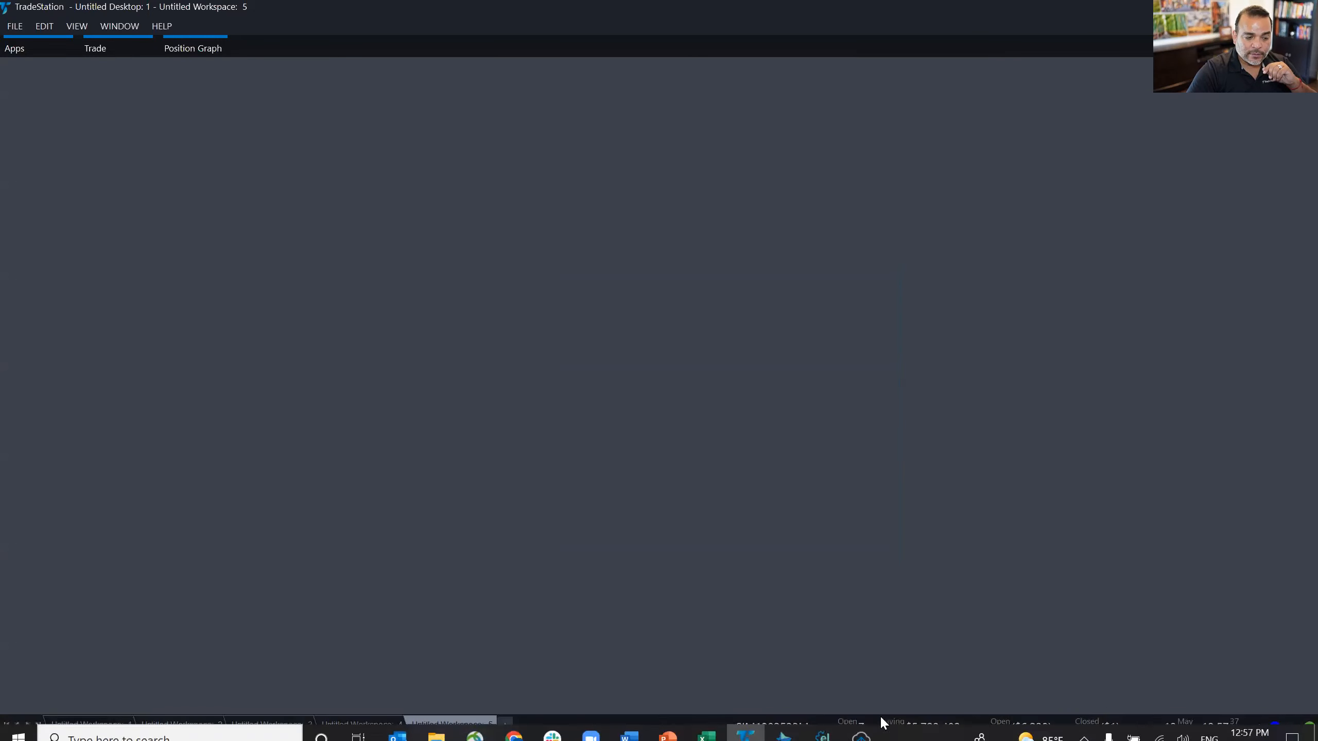
pyautogui.click(861, 736)
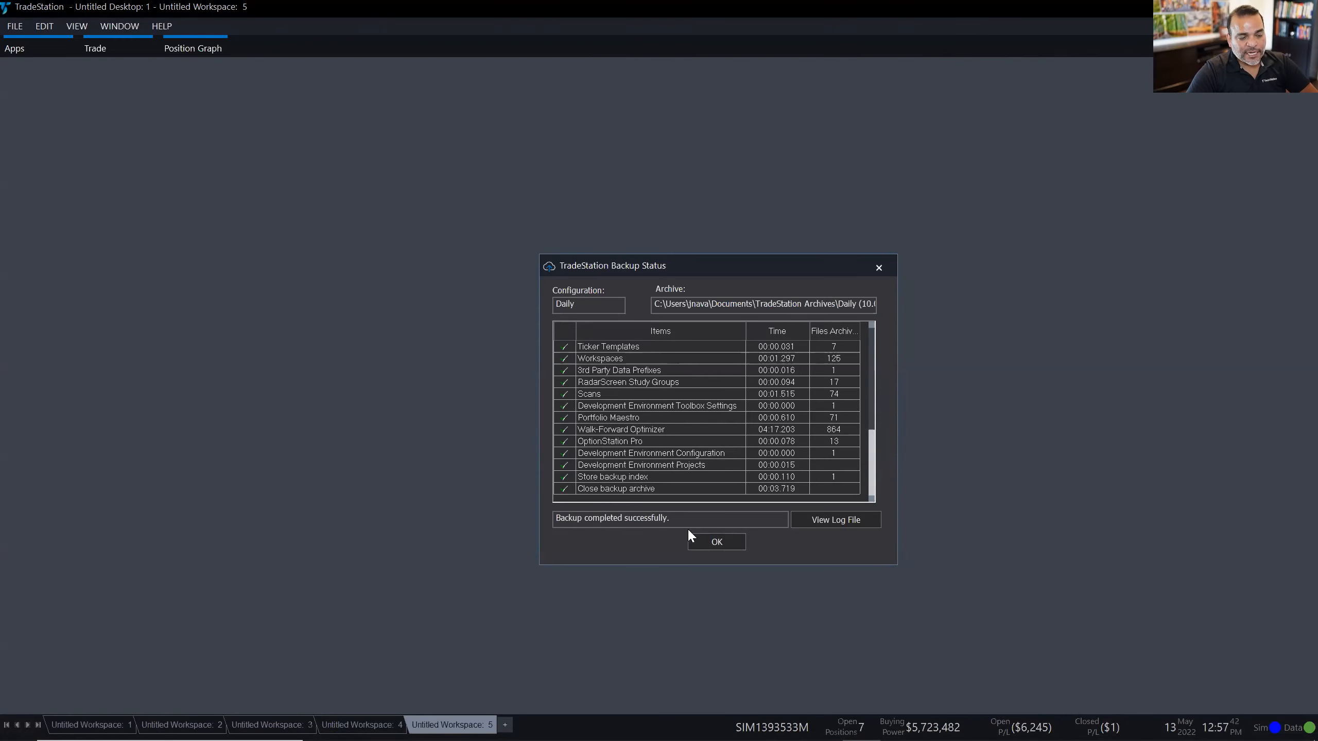
# - Open the backup's log file in Notepad, enlarge it and skim its entries down to the custom symbol lists and back
pyautogui.click(851, 519)
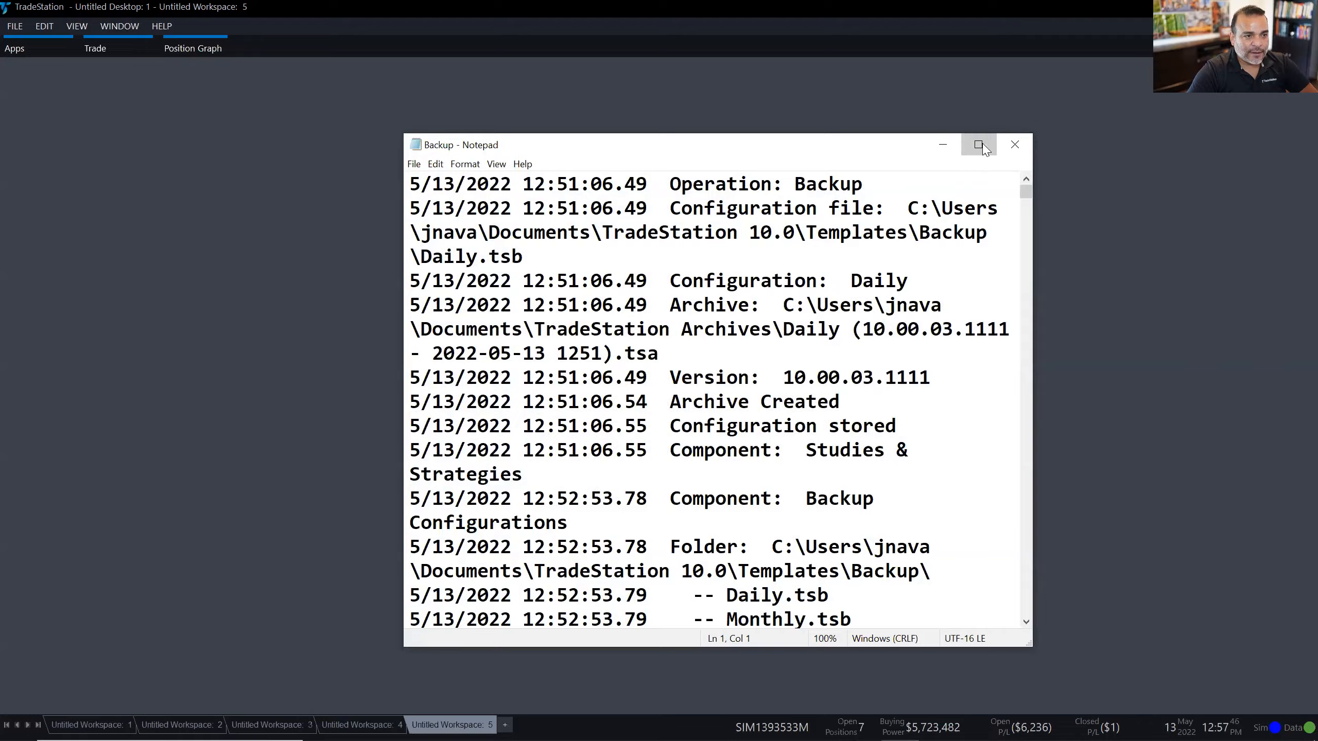
pyautogui.click(974, 149)
pyautogui.scroll(-9, 496, 412)
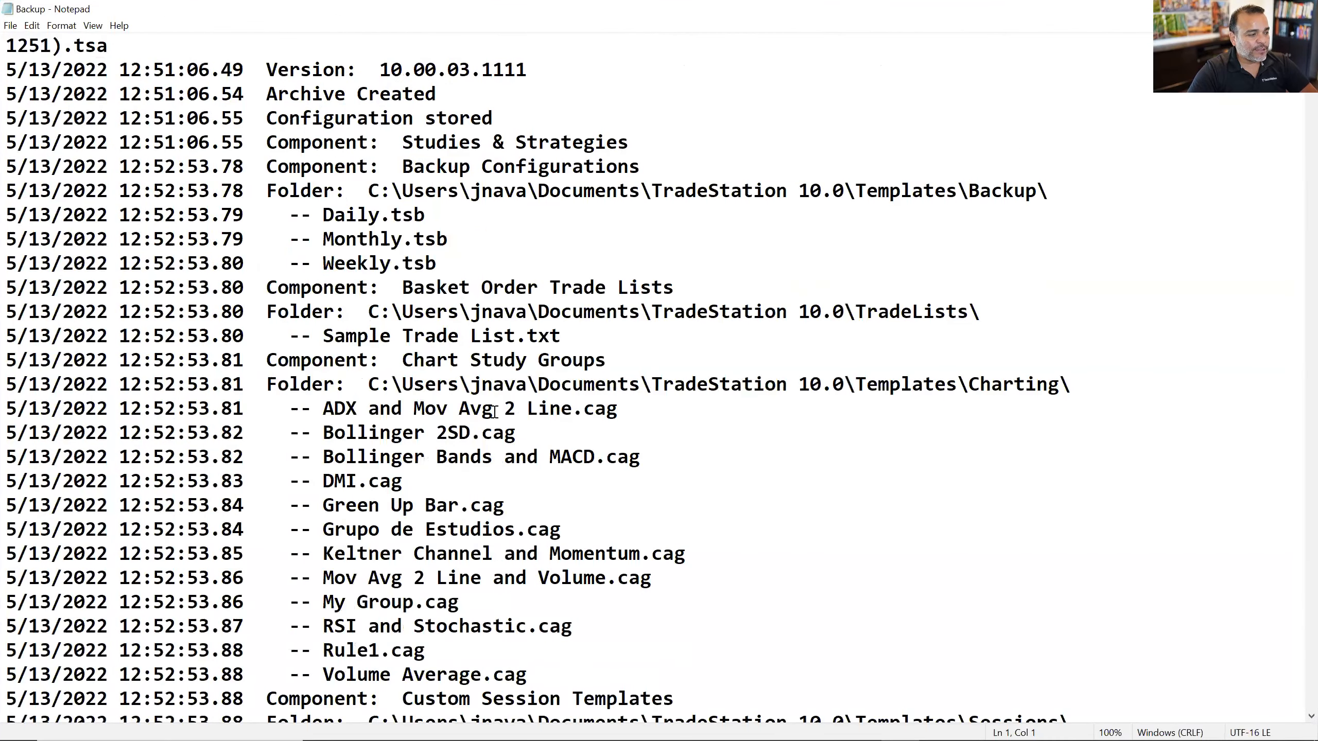
pyautogui.scroll(-6, 496, 413)
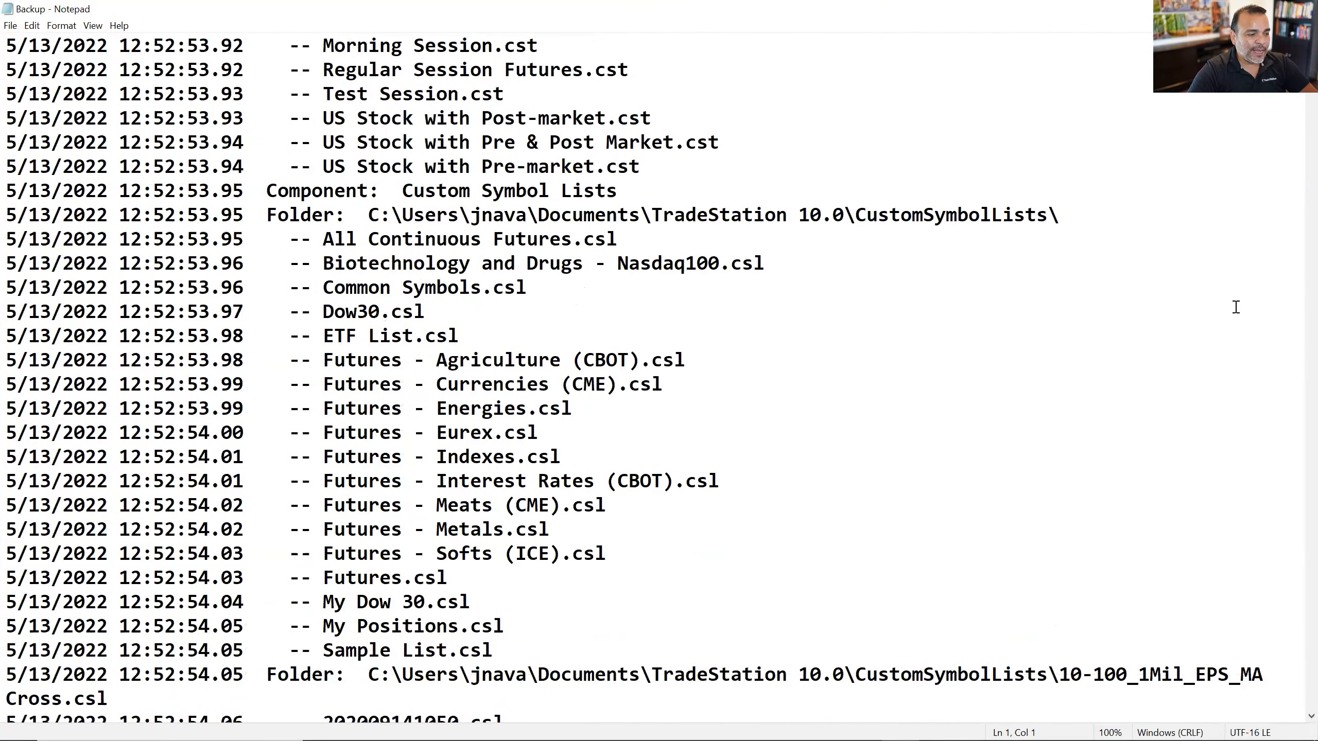
pyautogui.scroll(-5, 1173, 358)
pyautogui.scroll(5, 1101, 377)
pyautogui.scroll(3, 1103, 379)
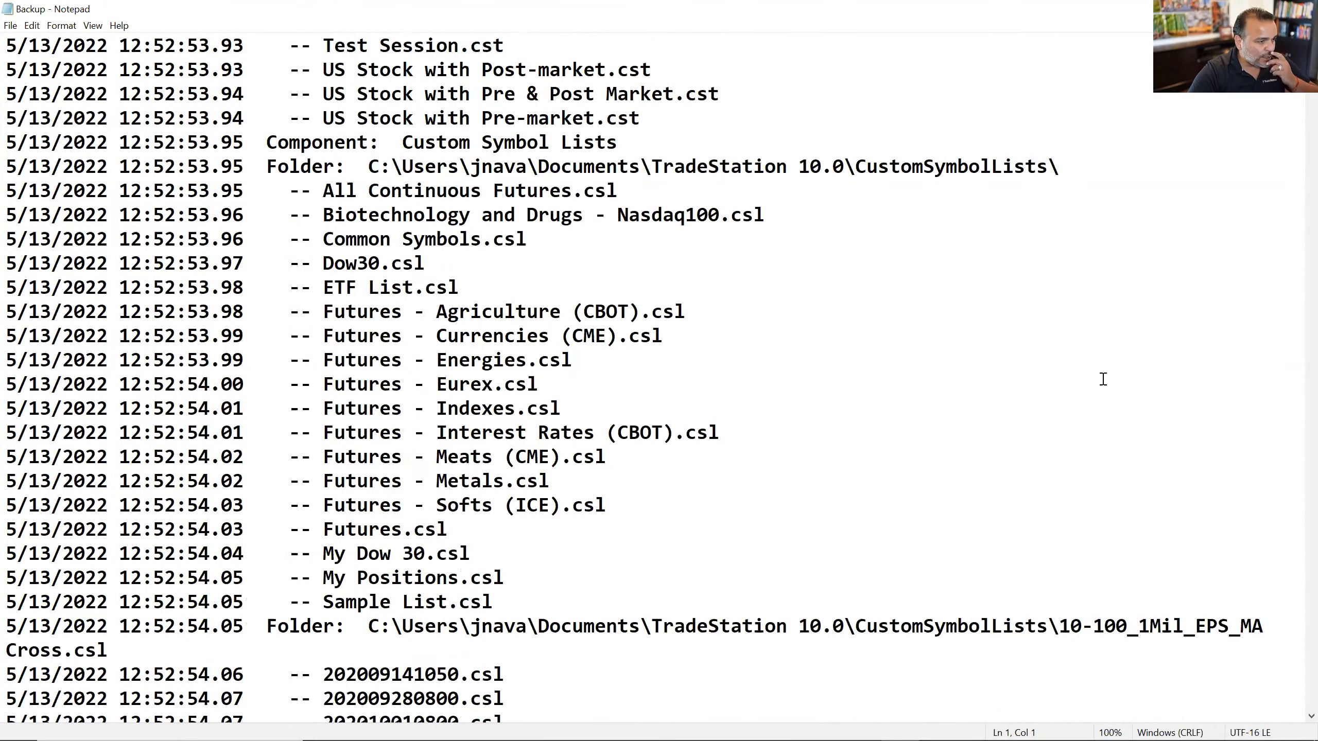
pyautogui.scroll(4, 1104, 379)
pyautogui.scroll(1, 1103, 379)
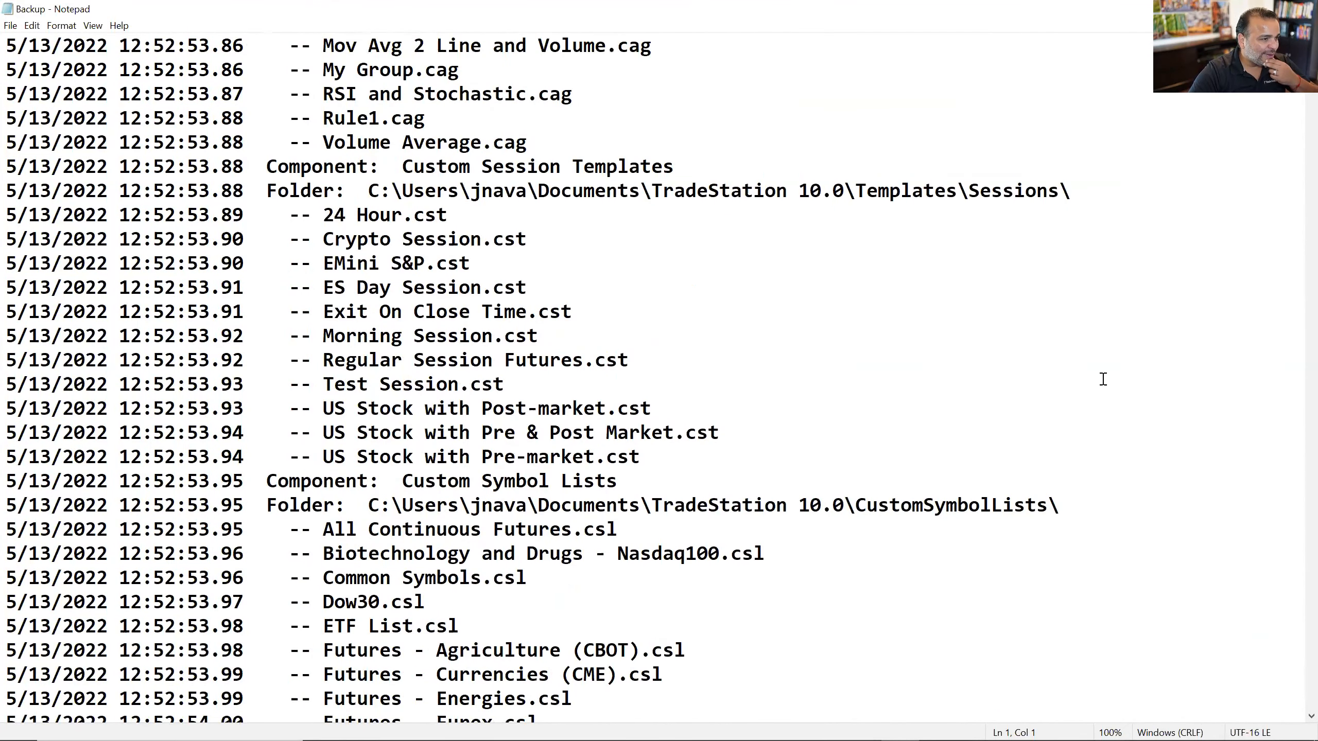
pyautogui.scroll(8, 1104, 379)
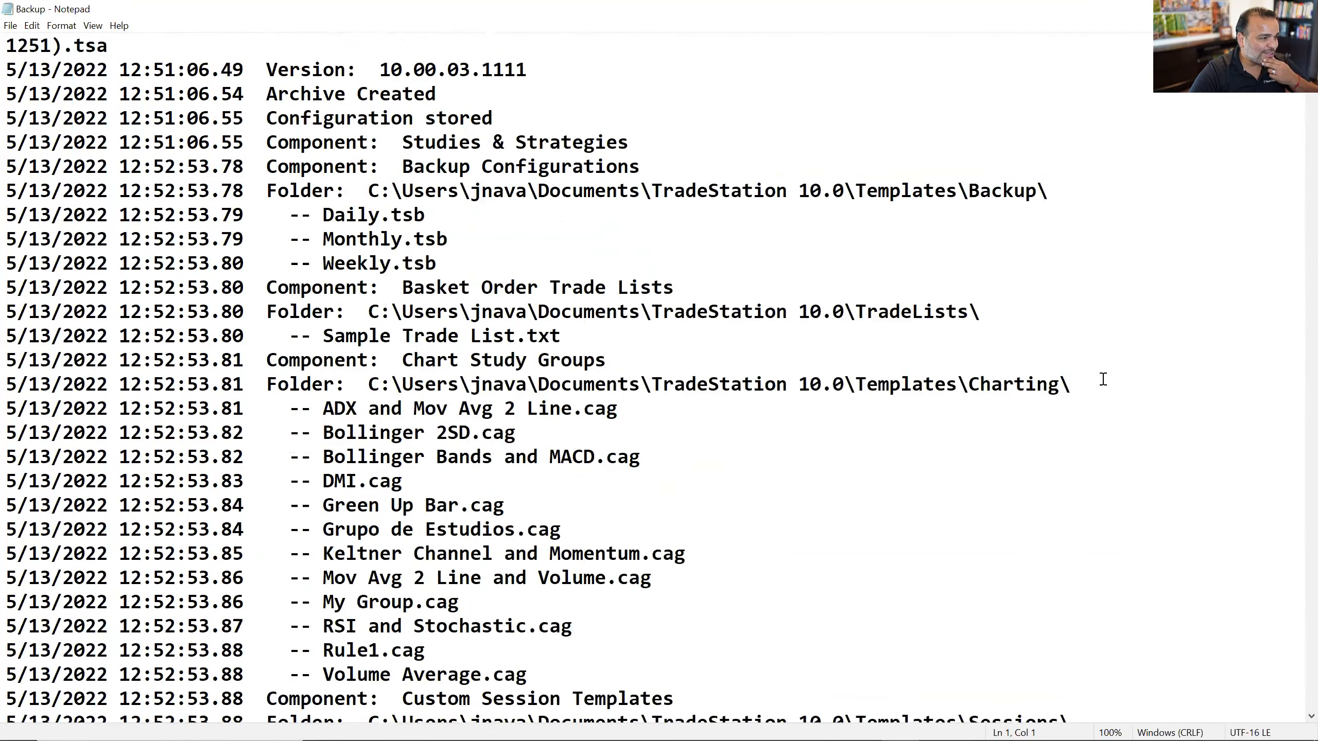
pyautogui.scroll(1, 1104, 379)
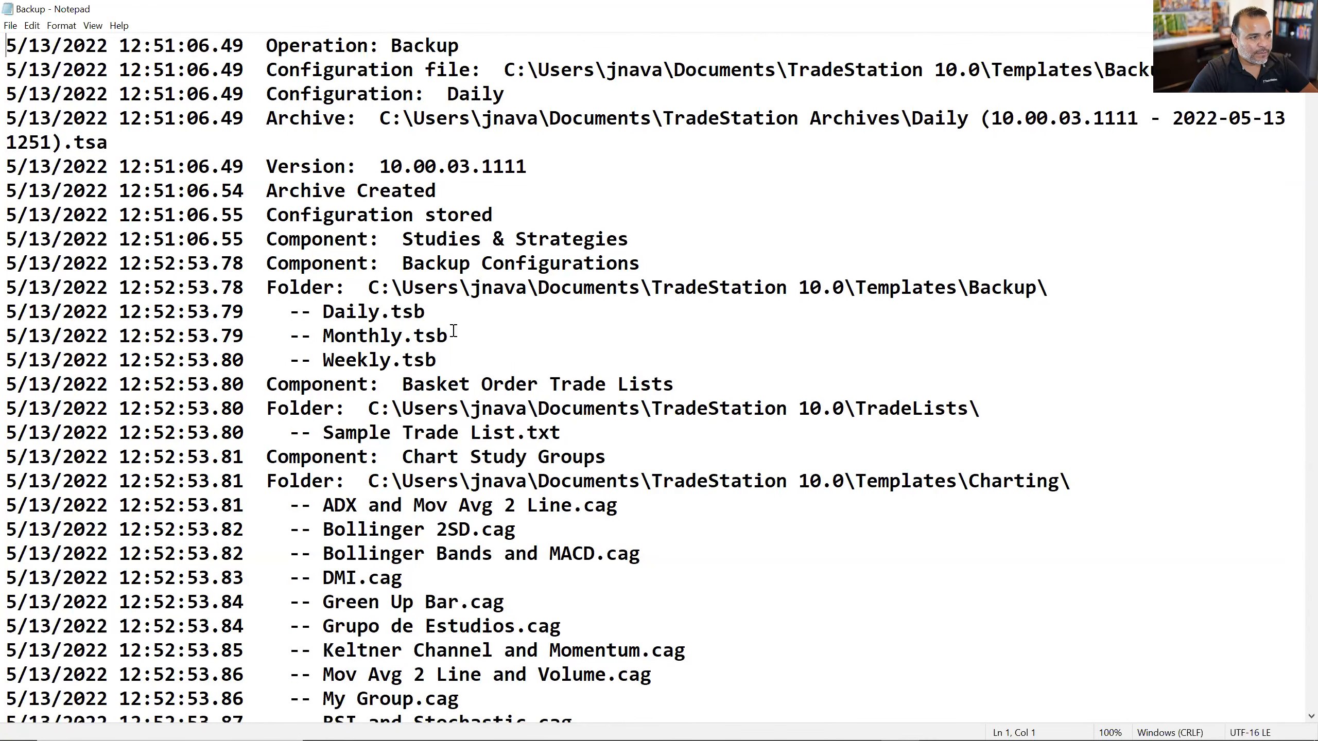
# - Examine the log's archived files under backup configurations, trade lists, chart study groups and custom session templates
pyautogui.scroll(-1, 452, 332)
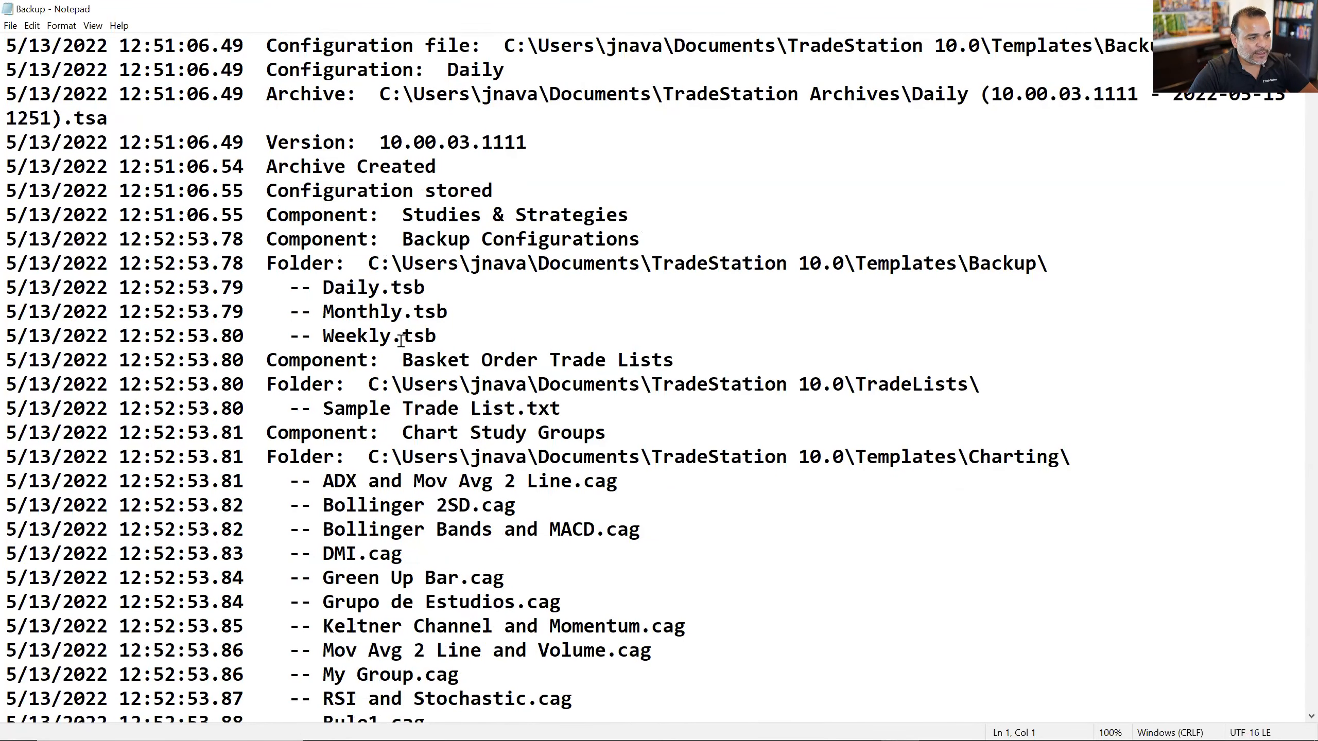
pyautogui.scroll(-2, 401, 340)
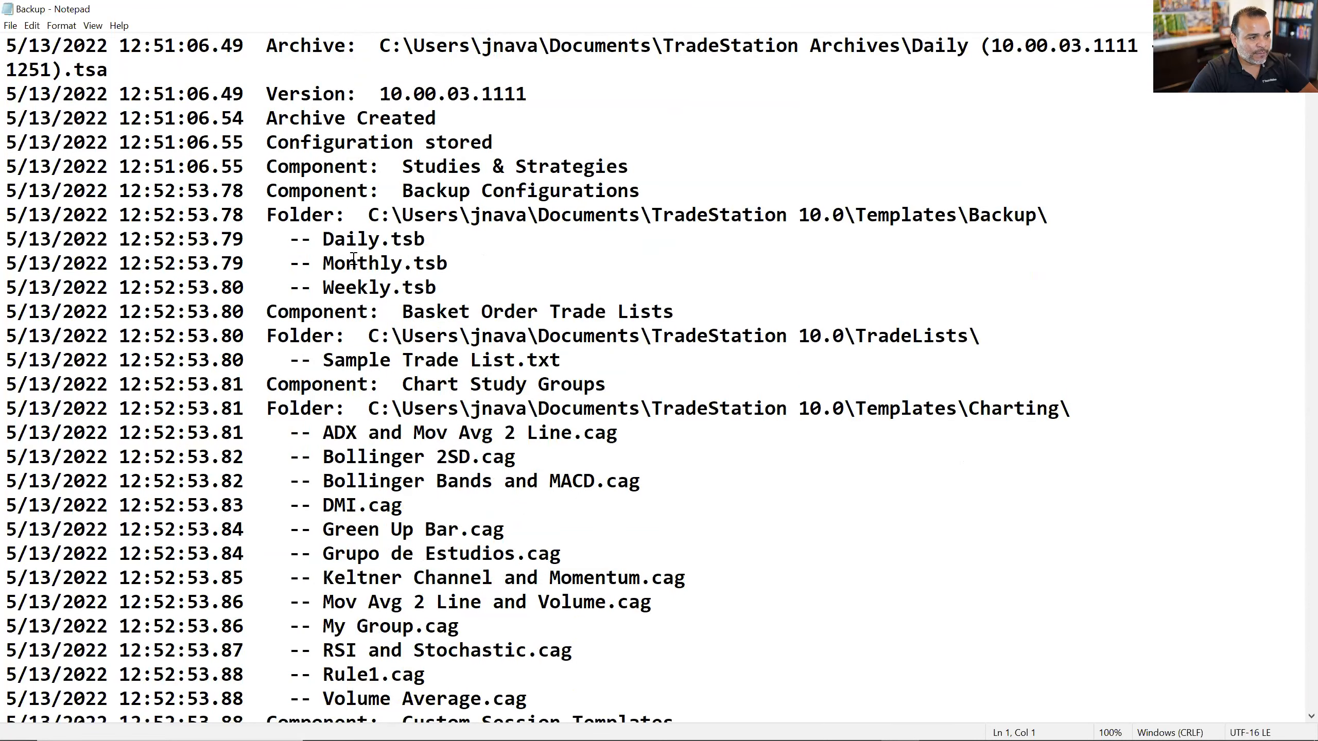
pyautogui.scroll(-3, 418, 390)
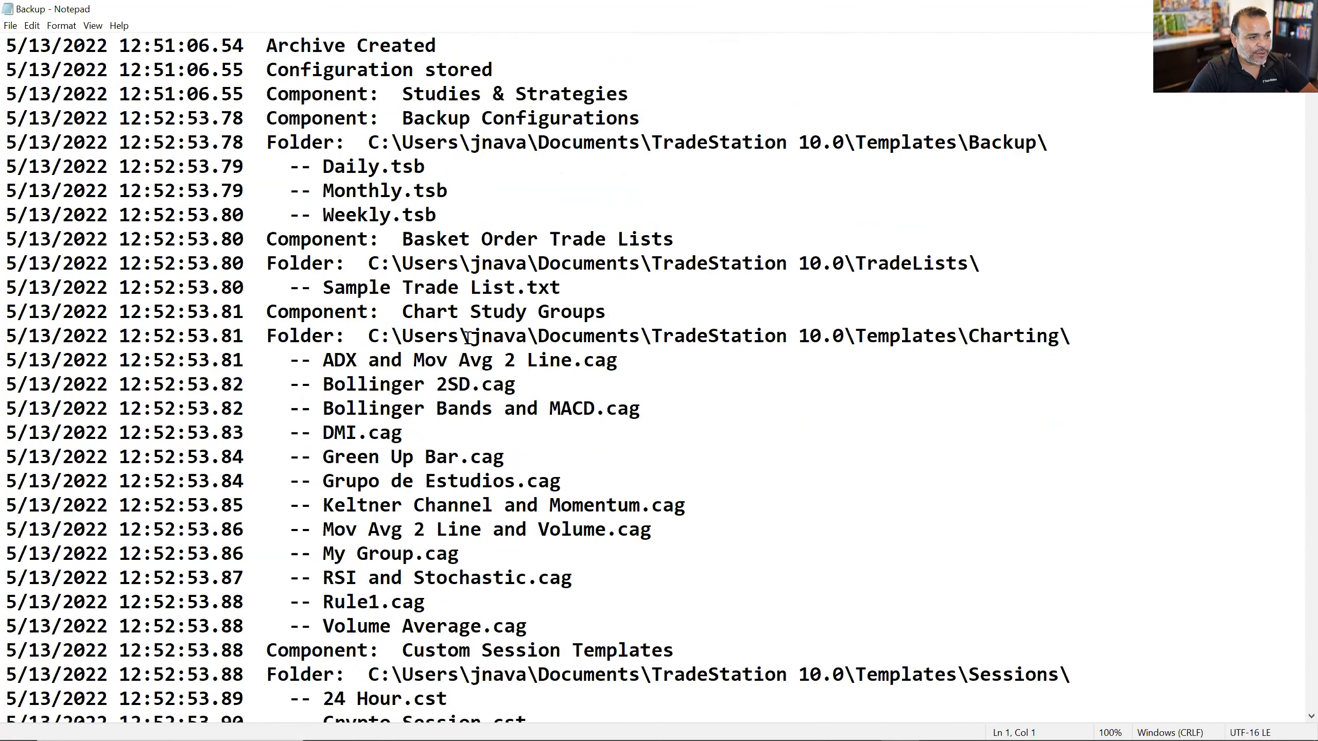
pyautogui.scroll(-2, 467, 337)
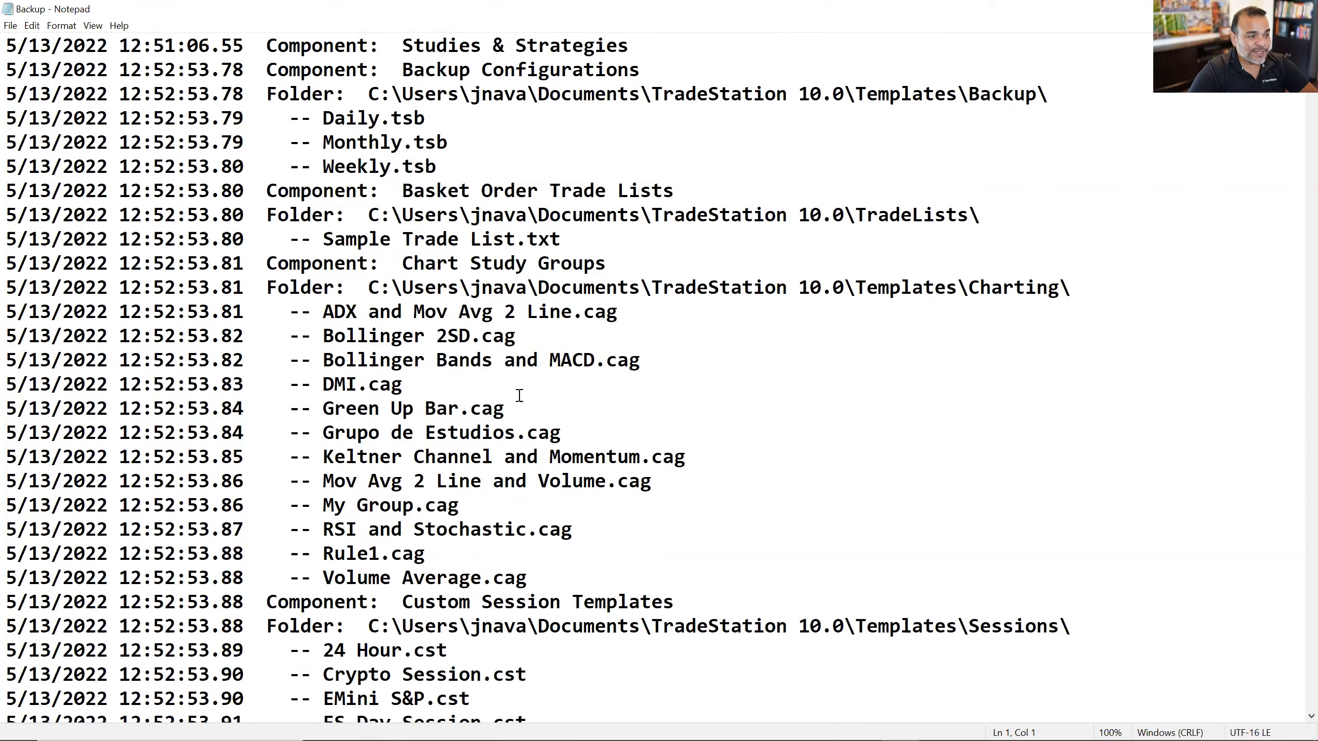
pyautogui.scroll(-3, 370, 496)
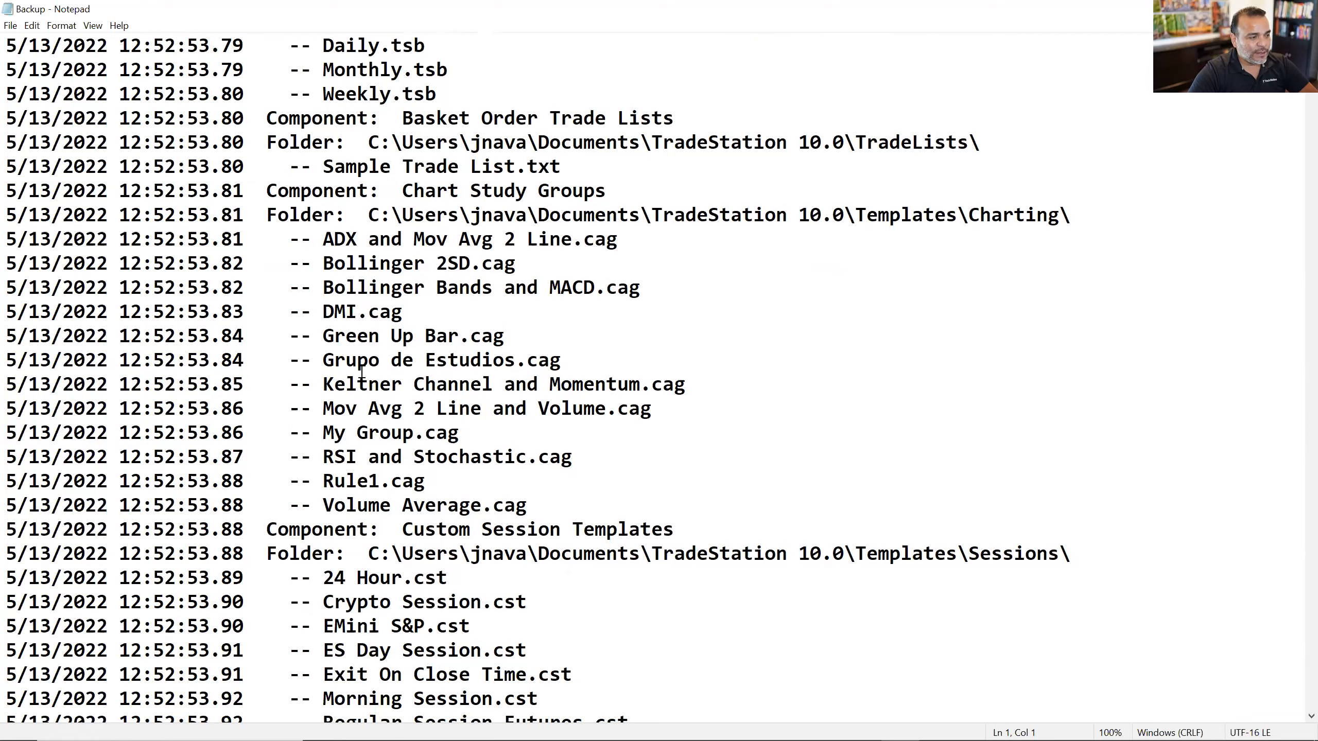
pyautogui.moveTo(515, 366); pyautogui.dragTo(323, 363)
pyautogui.click(433, 480)
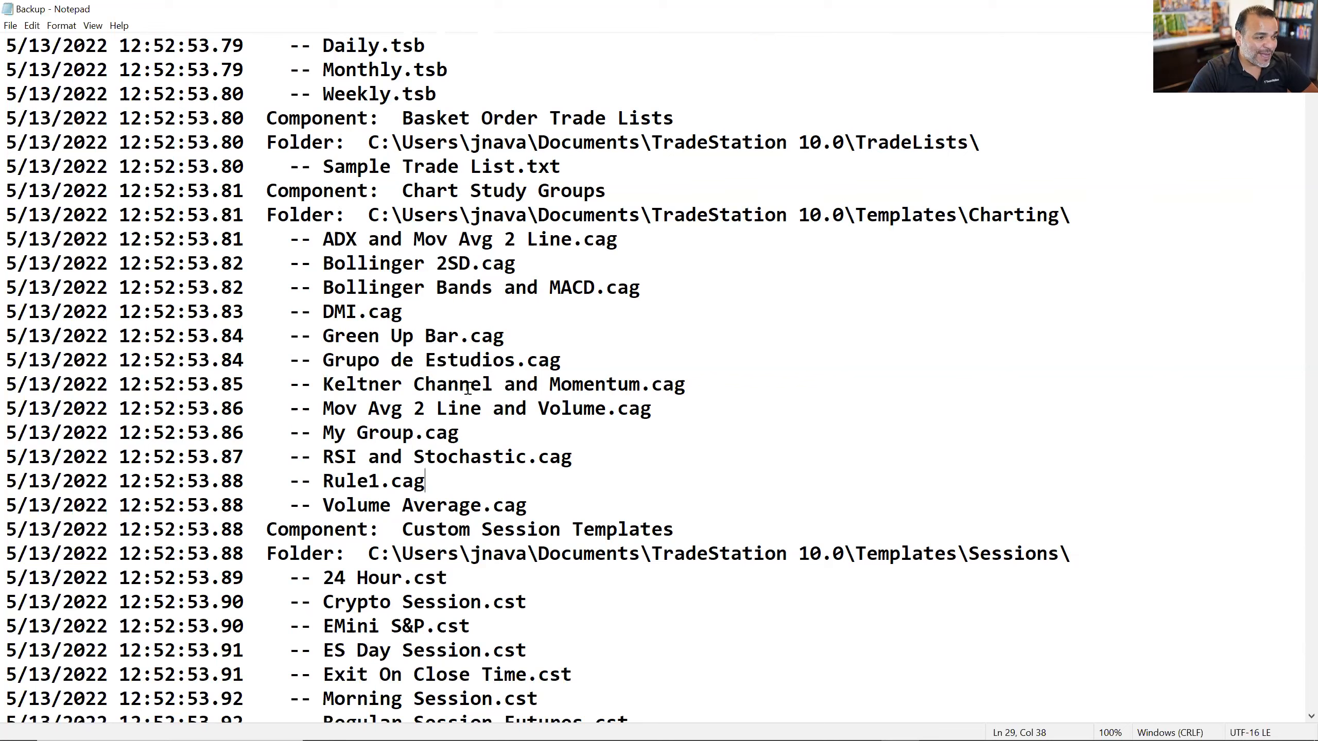
pyautogui.scroll(-3, 615, 455)
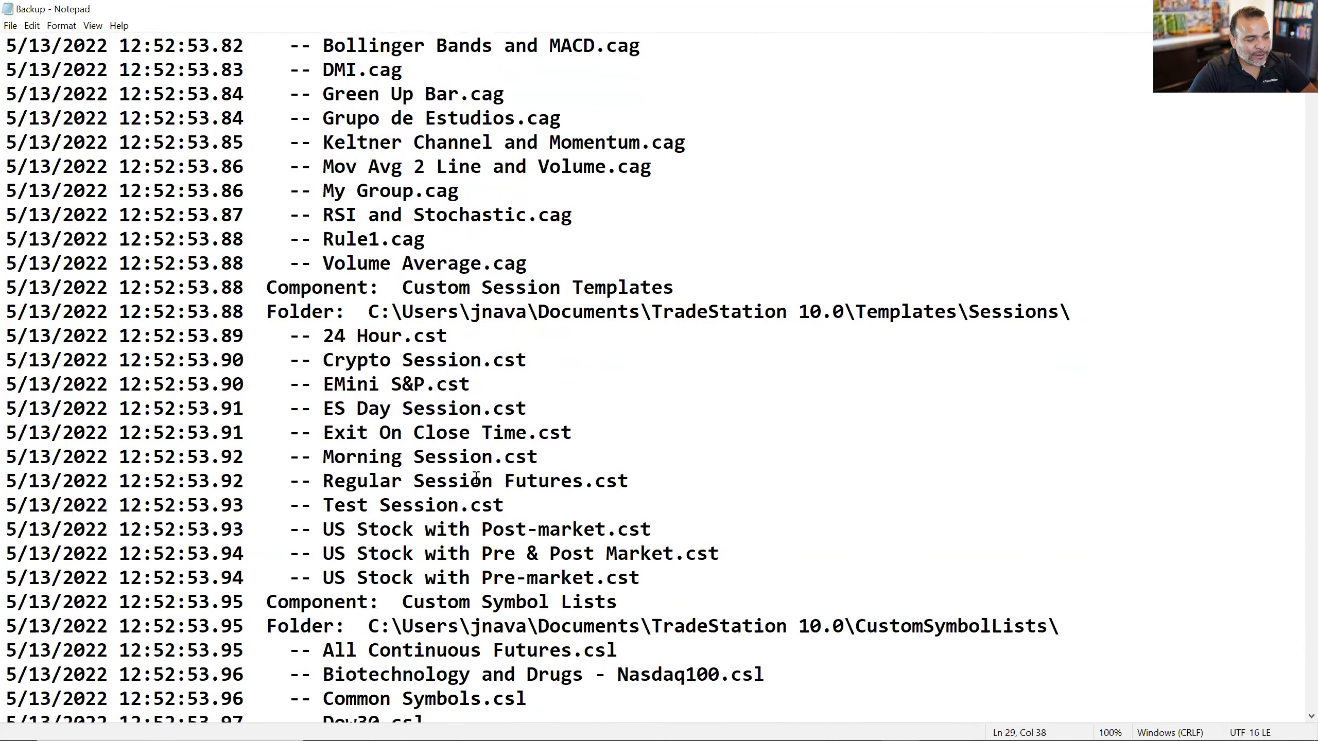
pyautogui.scroll(-1, 462, 530)
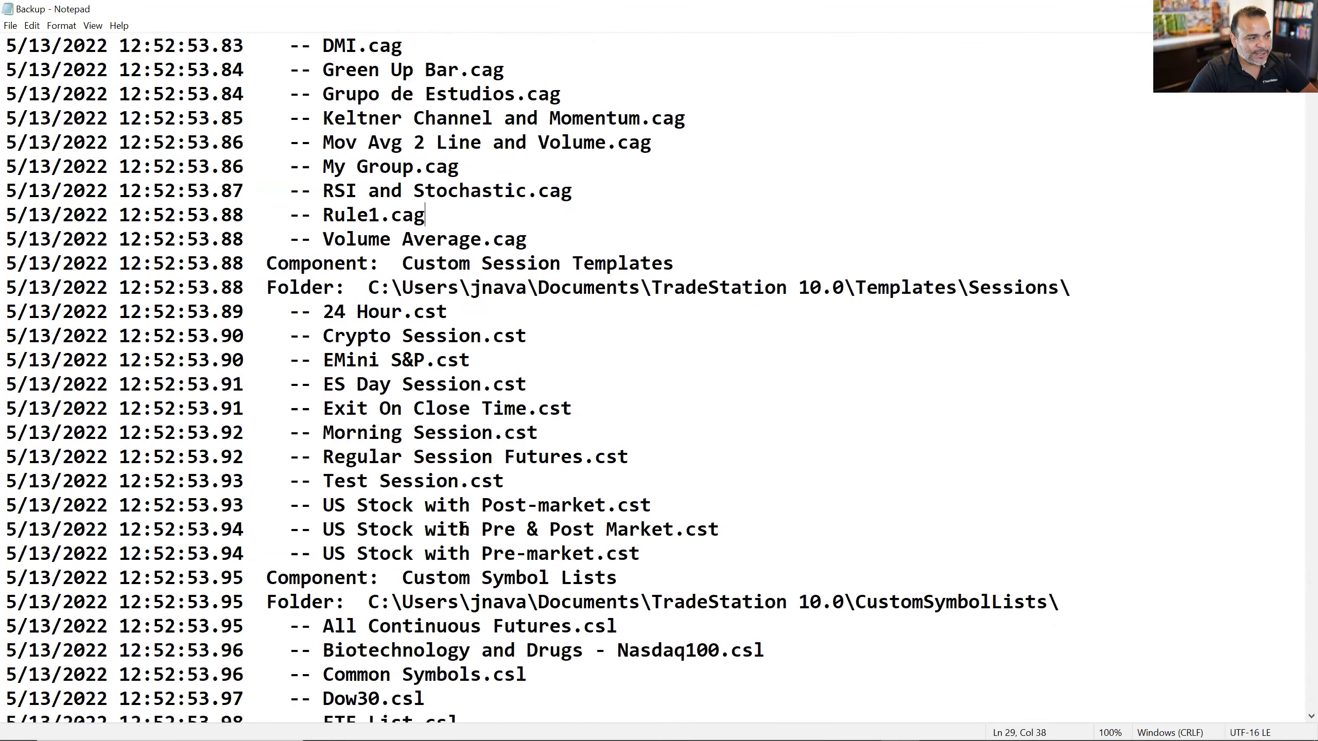
pyautogui.scroll(-1, 430, 392)
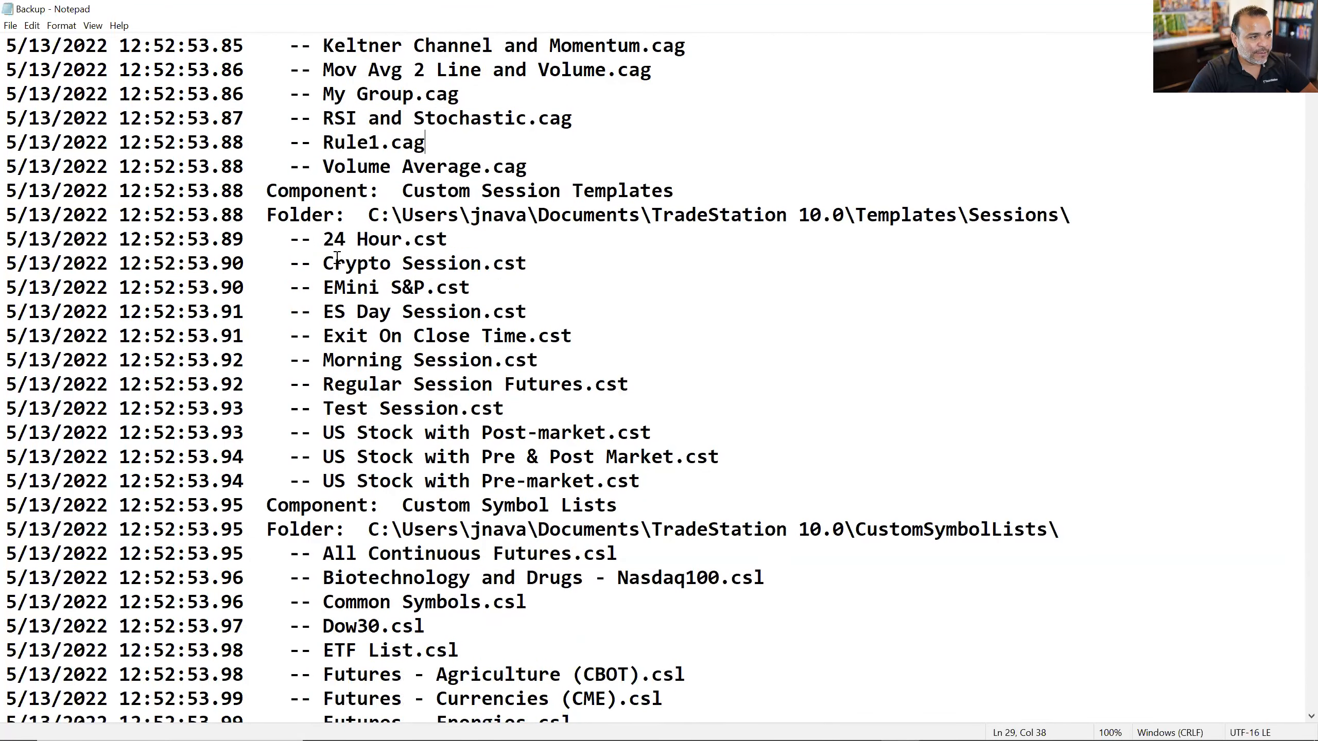
# - Examine the log's entries for the custom session templates and the custom symbol lists with their dated subfolder files
pyautogui.scroll(1, 532, 341)
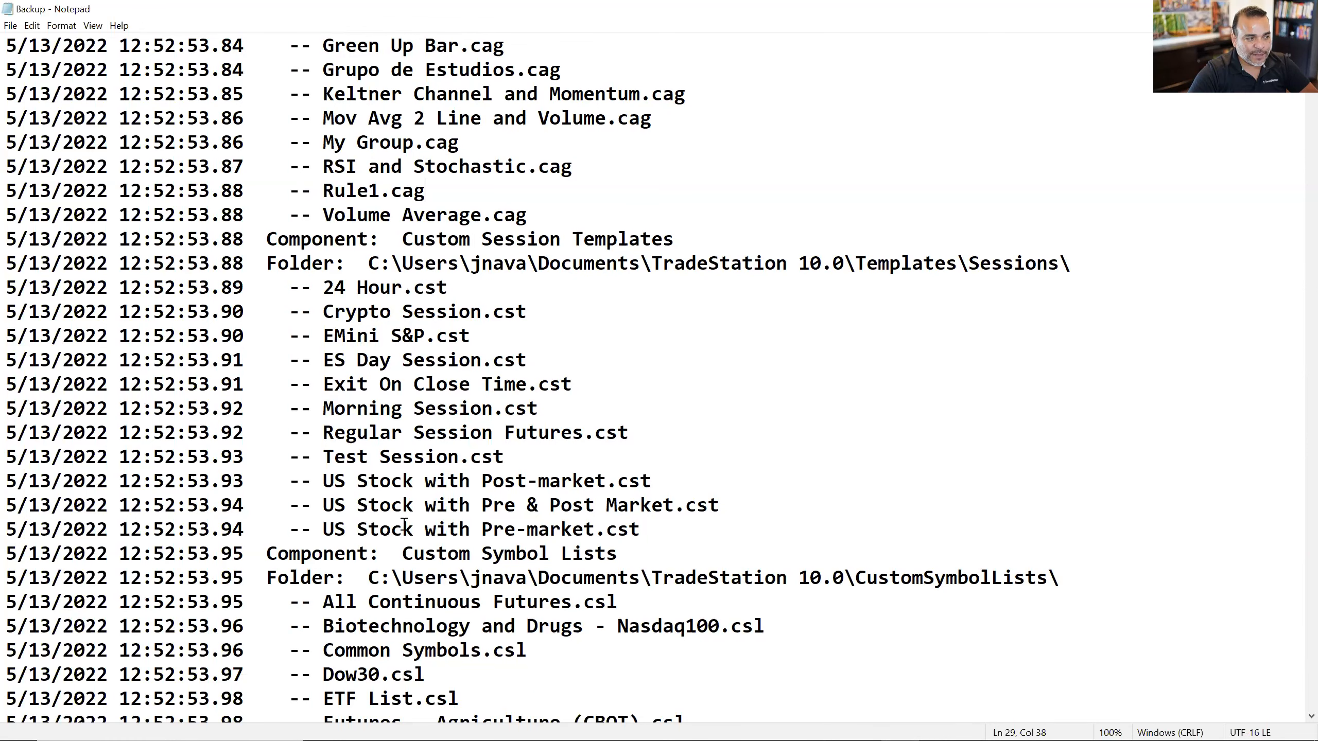
pyautogui.scroll(-1, 404, 523)
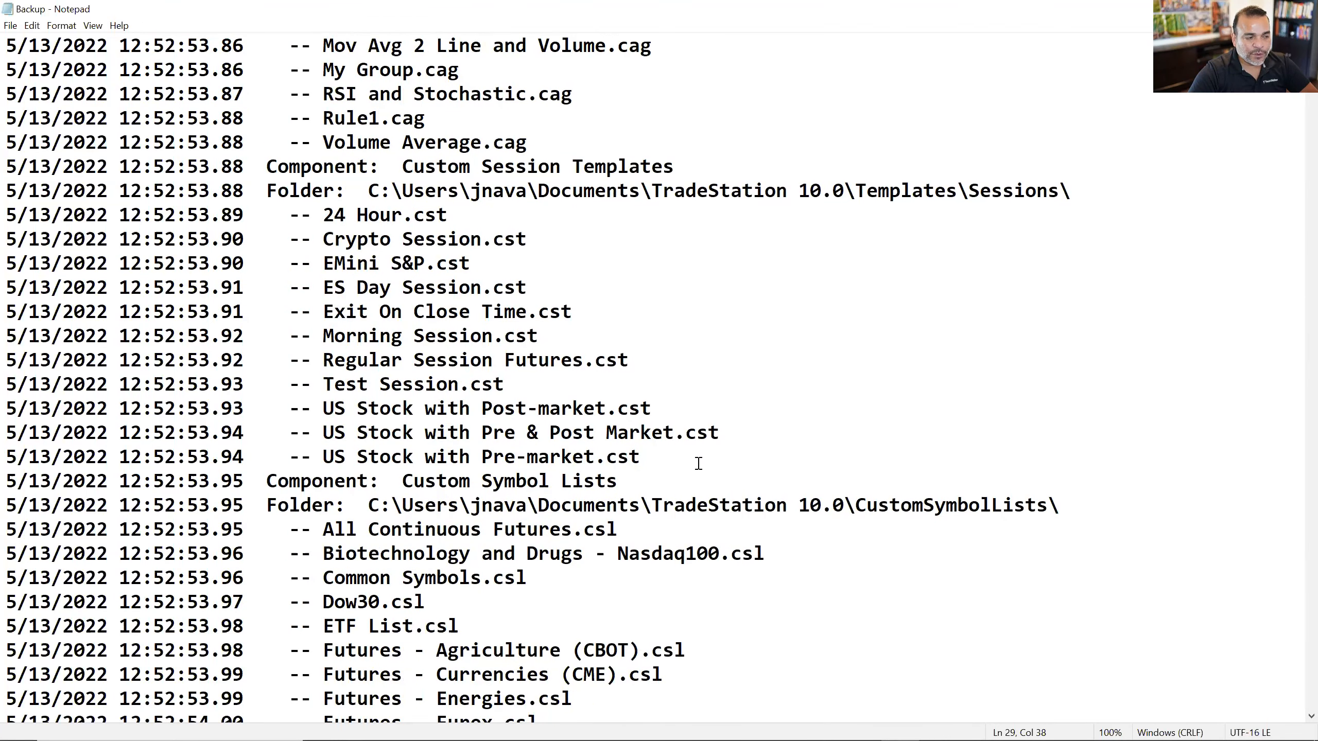
pyautogui.scroll(-4, 699, 462)
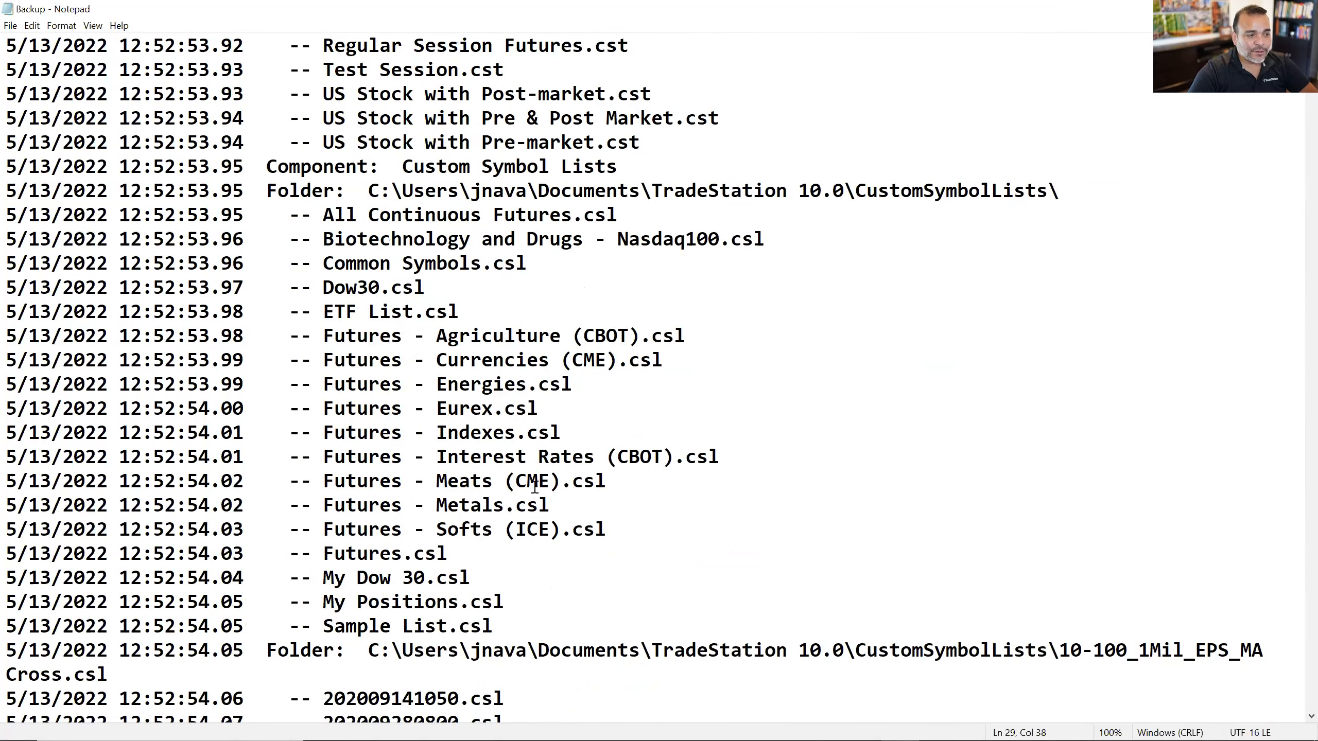
pyautogui.moveTo(610, 533); pyautogui.dragTo(576, 532)
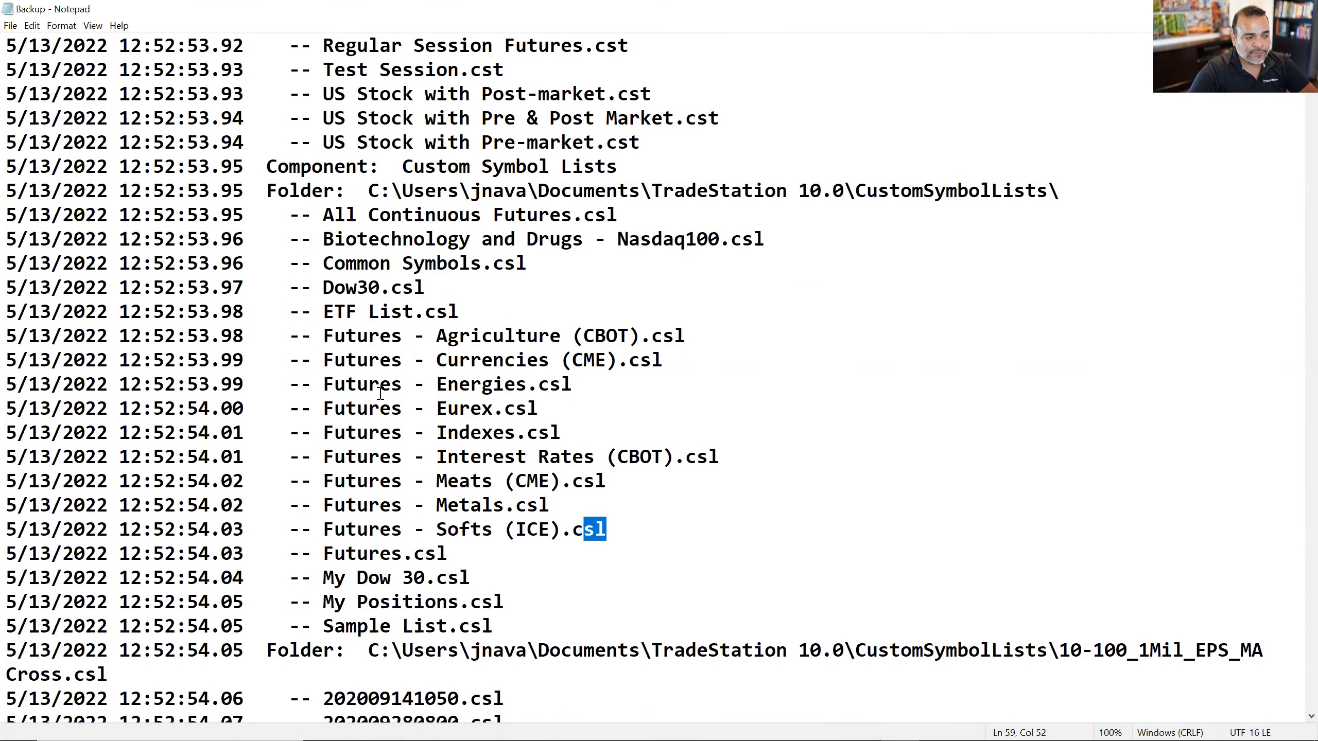
pyautogui.scroll(-10, 503, 516)
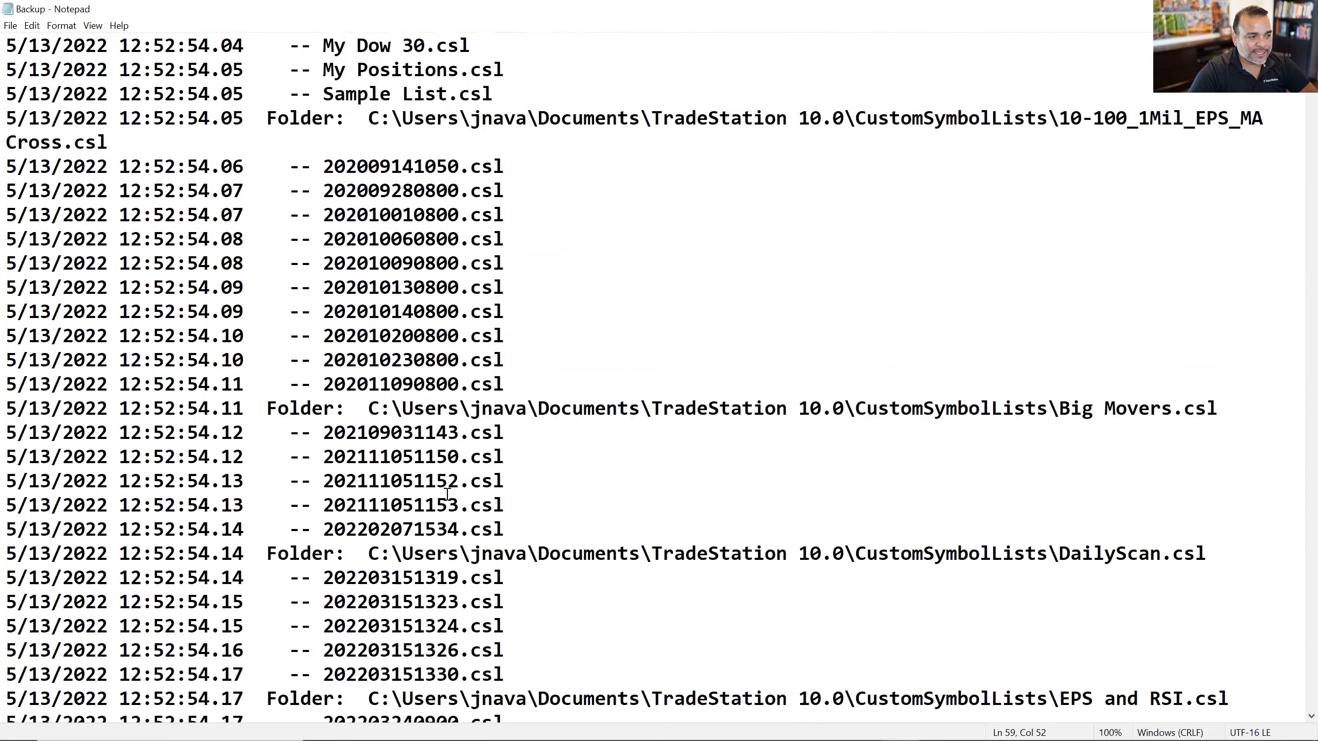
pyautogui.scroll(-16, 438, 490)
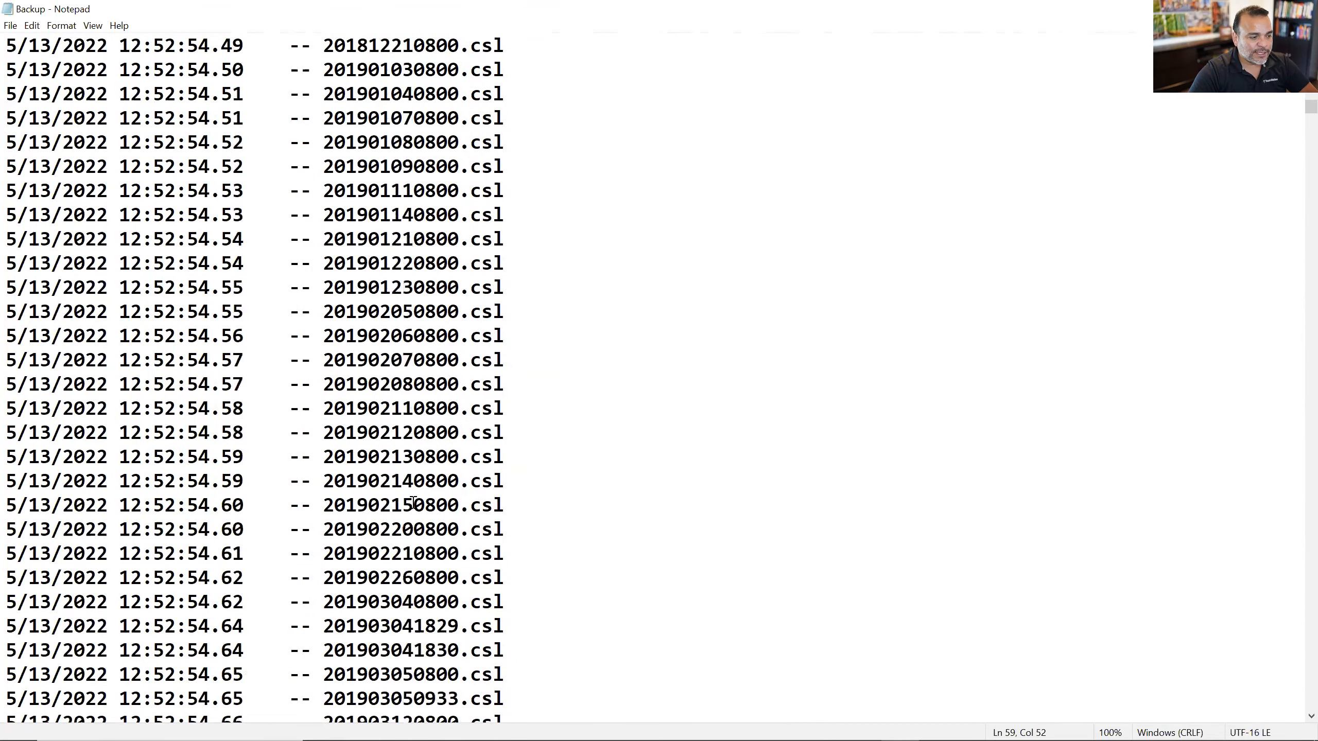
pyautogui.scroll(-2, 1232, 244)
pyautogui.scroll(-11, 1296, 132)
# - Check the summary at the end of the backup log, close the log and dismiss the backup status window
pyautogui.moveTo(1296, 133); pyautogui.dragTo(1298, 723)
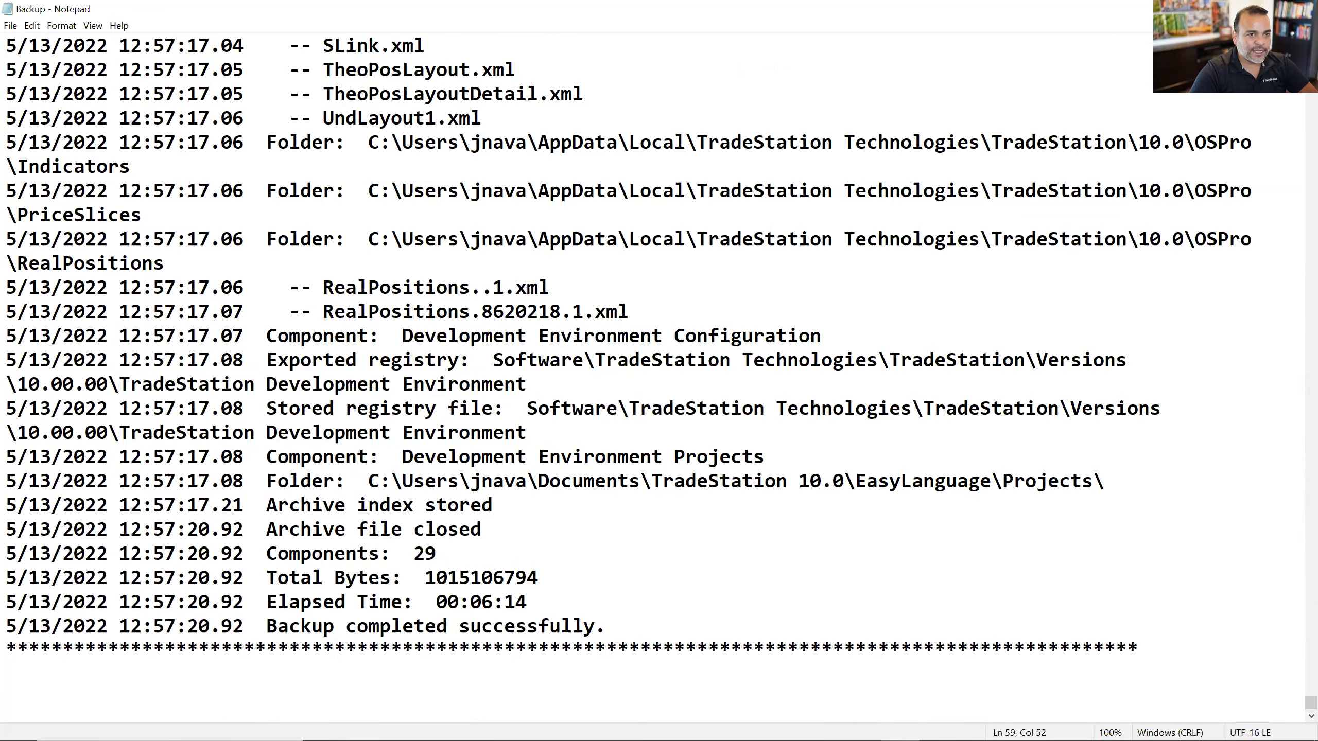
pyautogui.click(1303, 8)
pyautogui.click(737, 548)
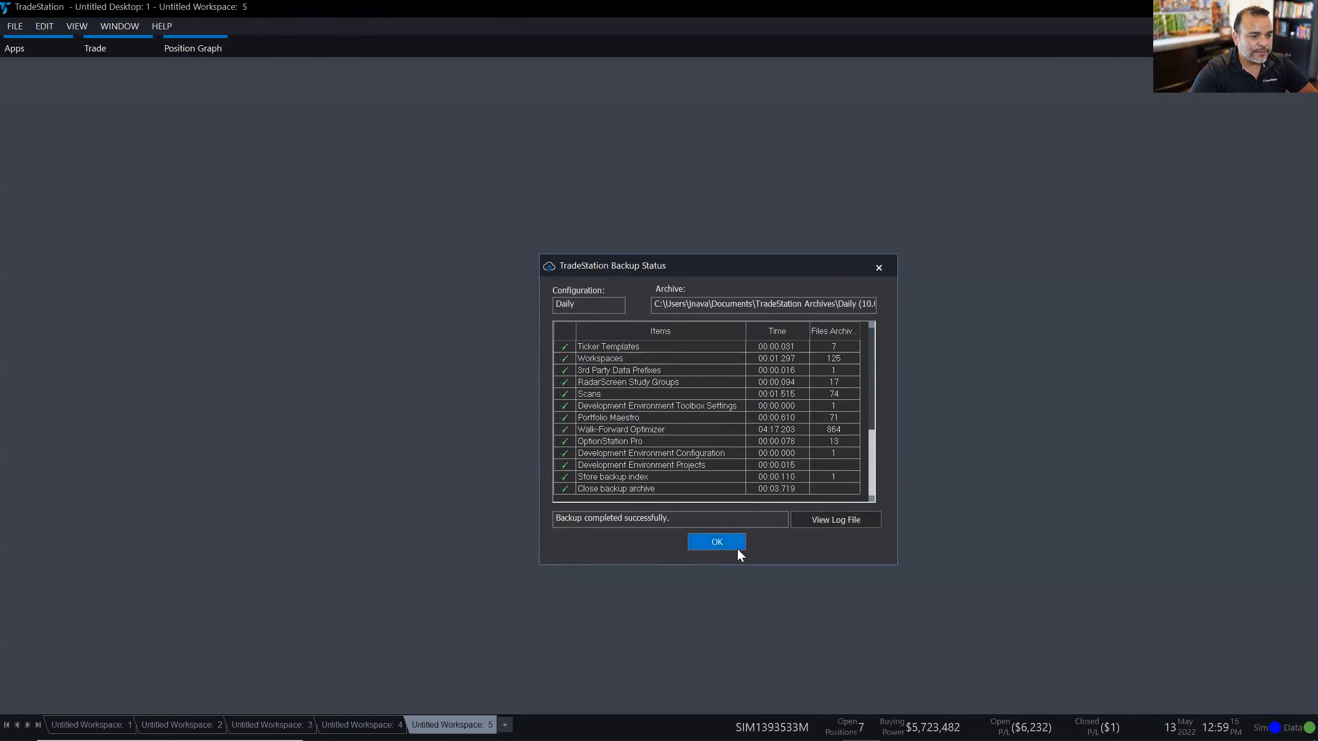
# - Switch to File Explorer, look through the saved backups in the TradeStation Archives folder under Documents, and close the window
pyautogui.moveTo(397, 735)
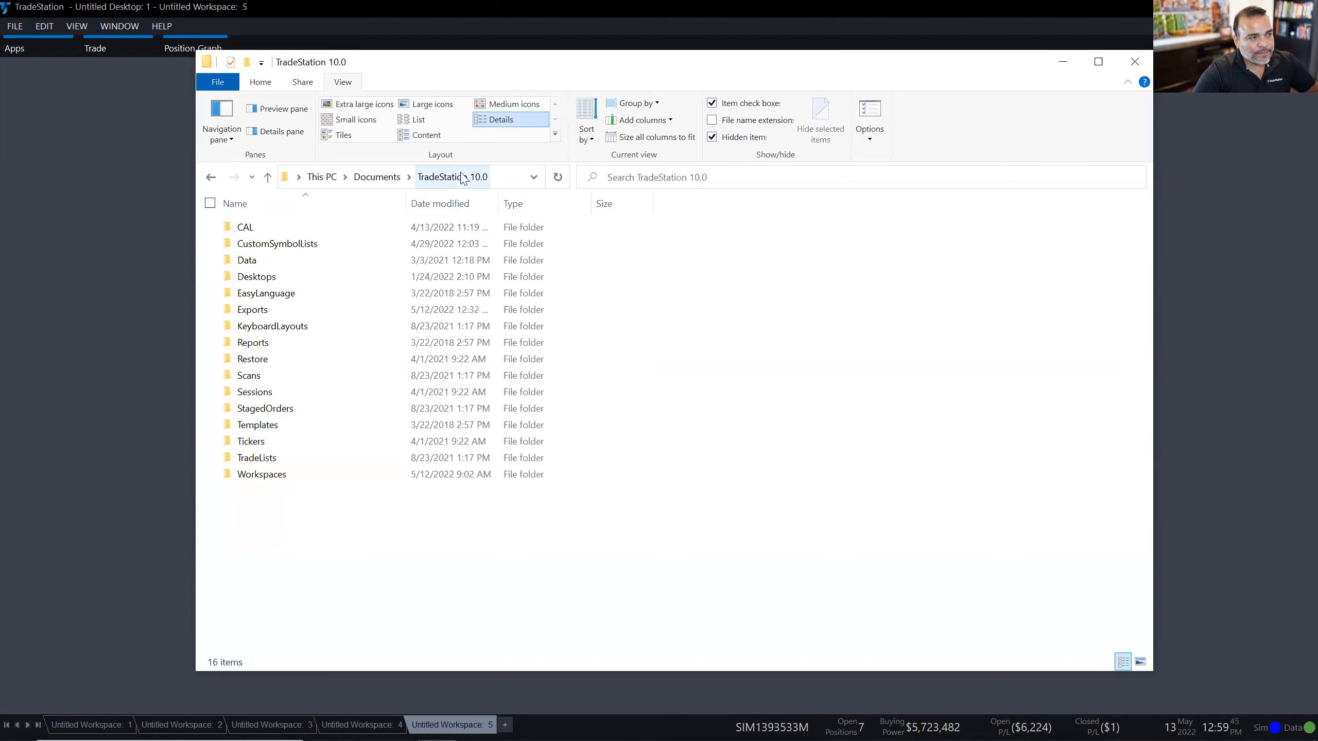
pyautogui.click(388, 181)
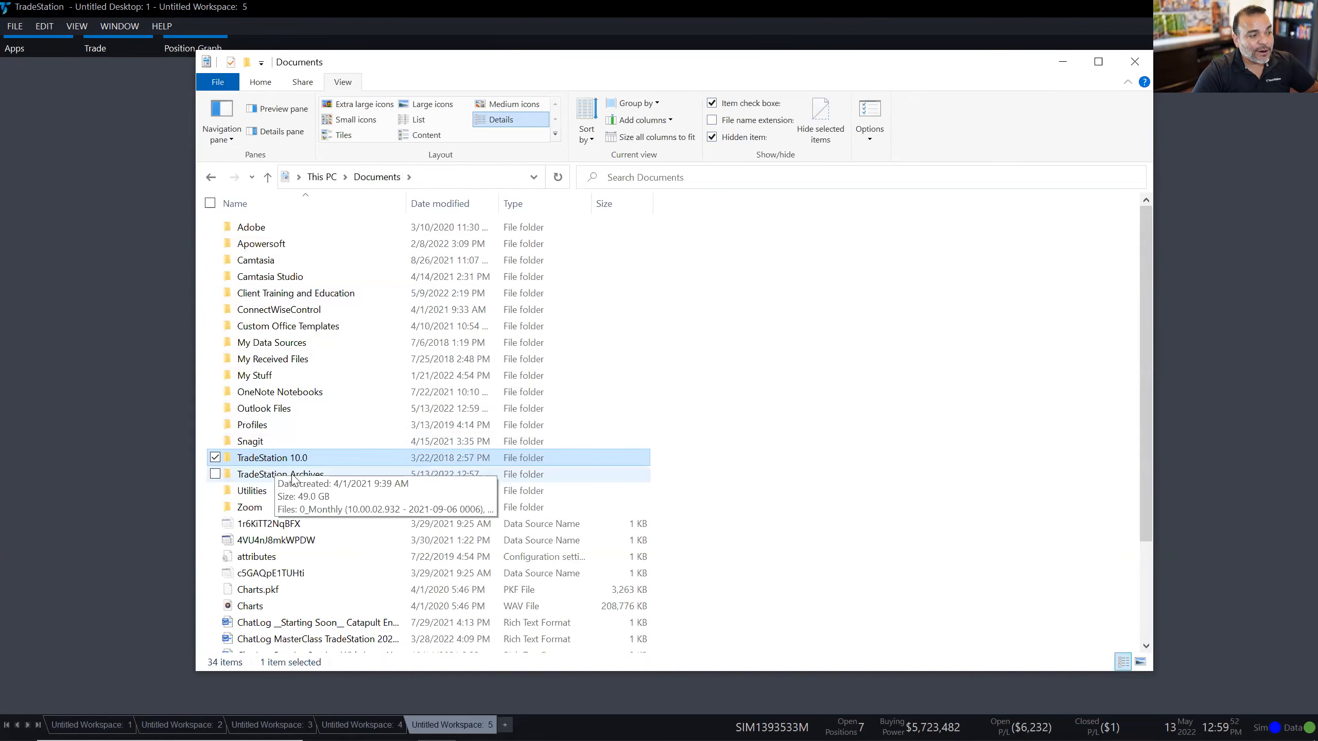
pyautogui.doubleClick(254, 475)
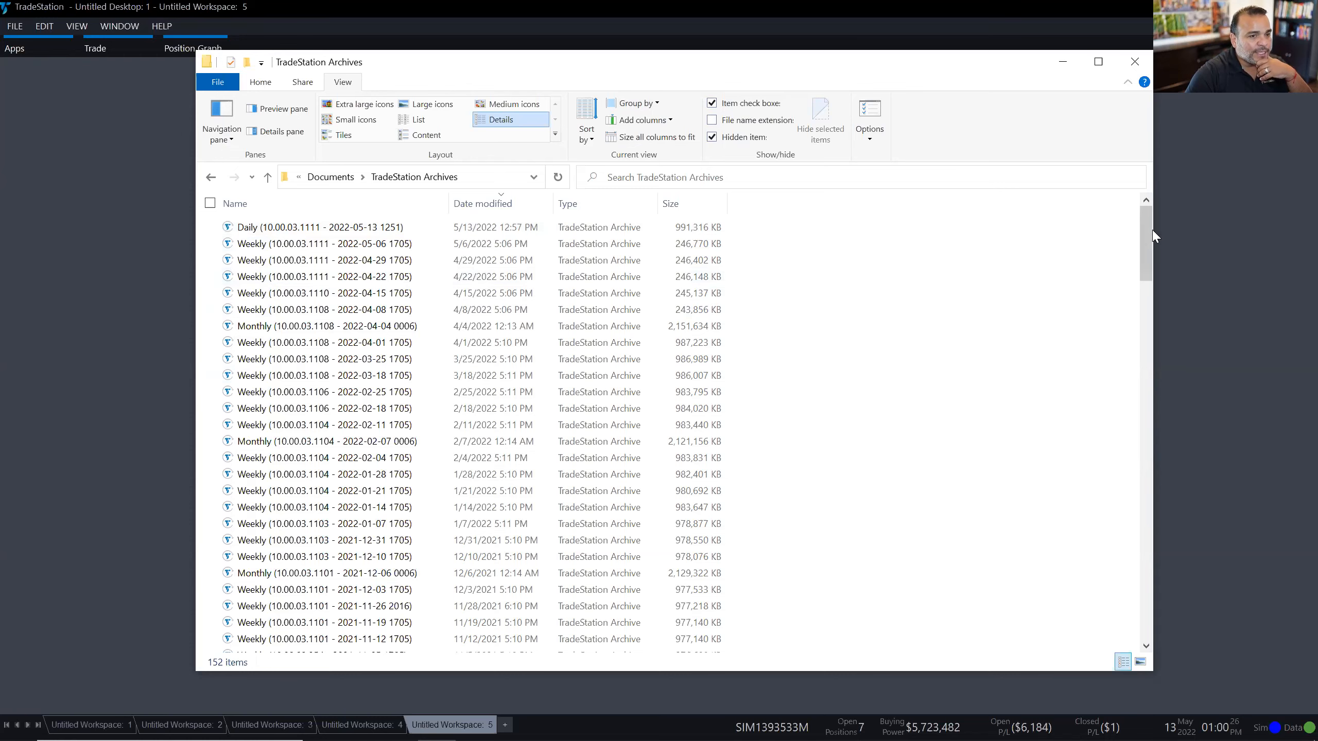
pyautogui.moveTo(1152, 237); pyautogui.dragTo(1163, 203)
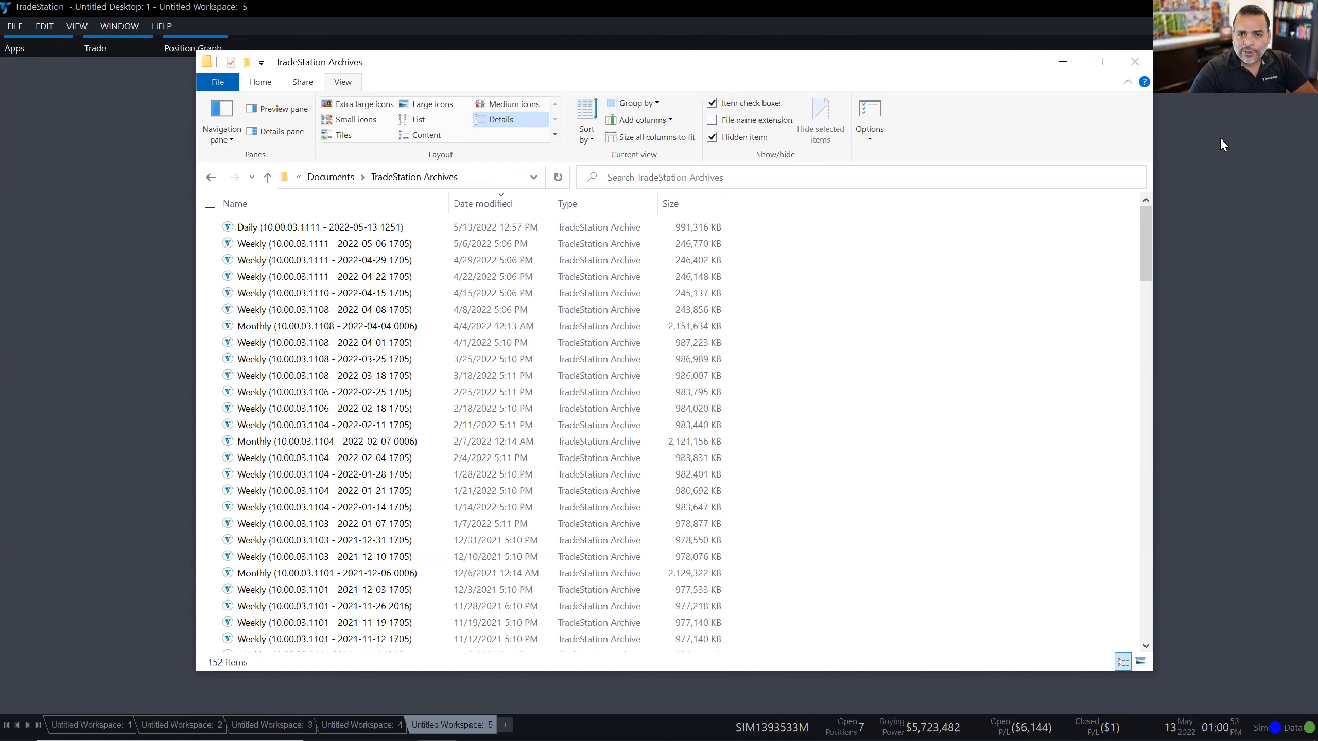
pyautogui.click(1135, 62)
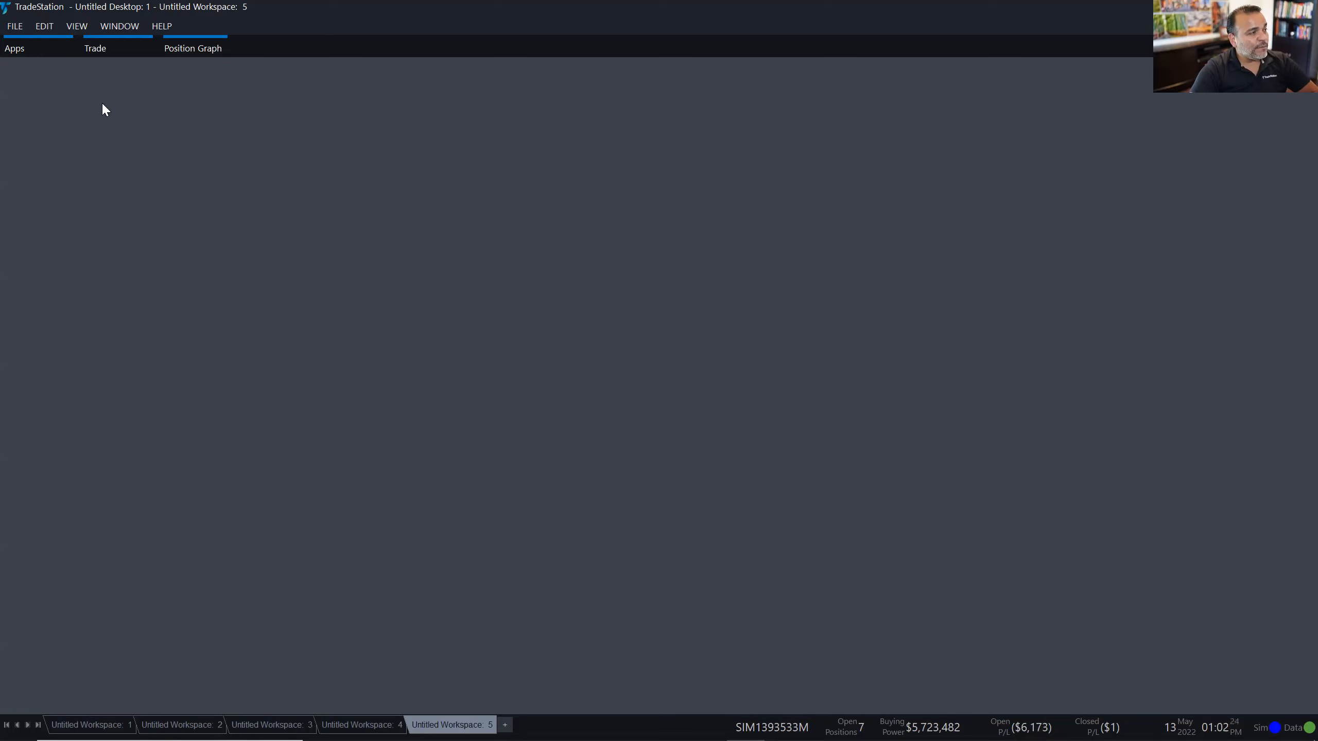
pyautogui.click(16, 26)
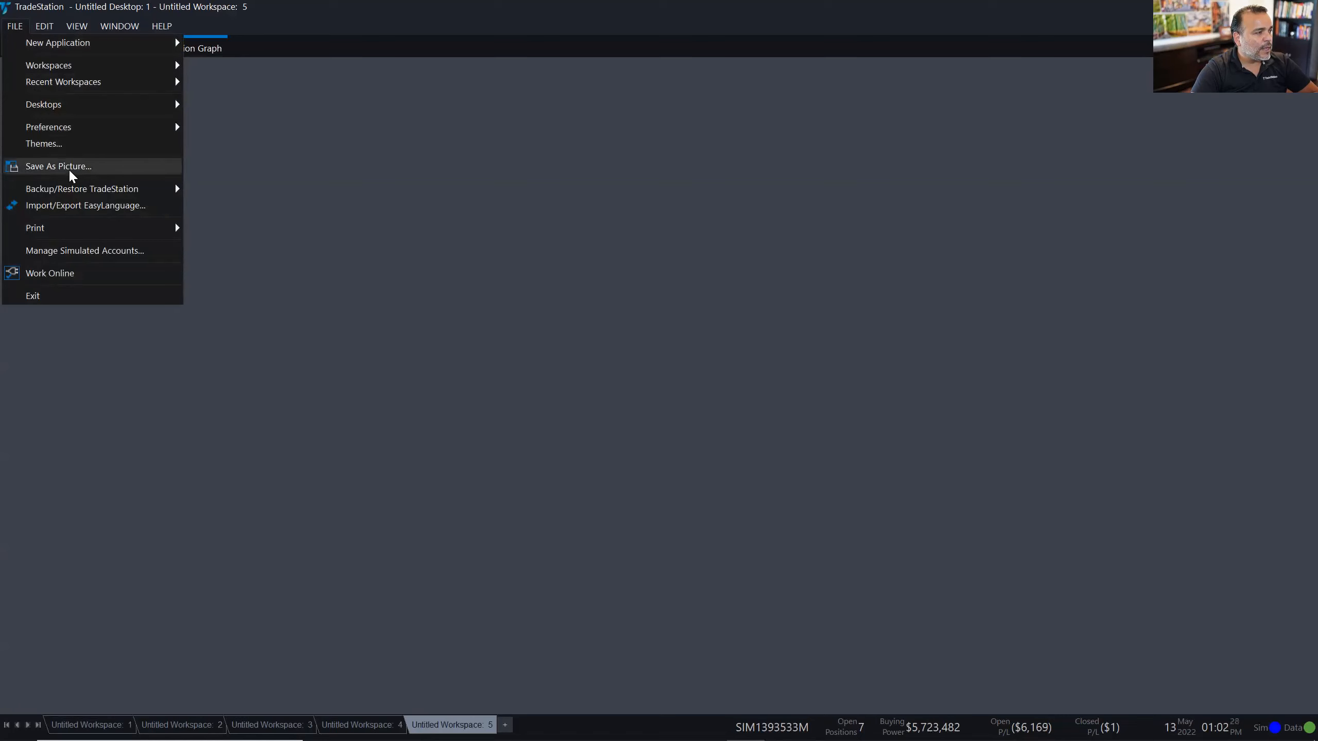
pyautogui.moveTo(132, 190)
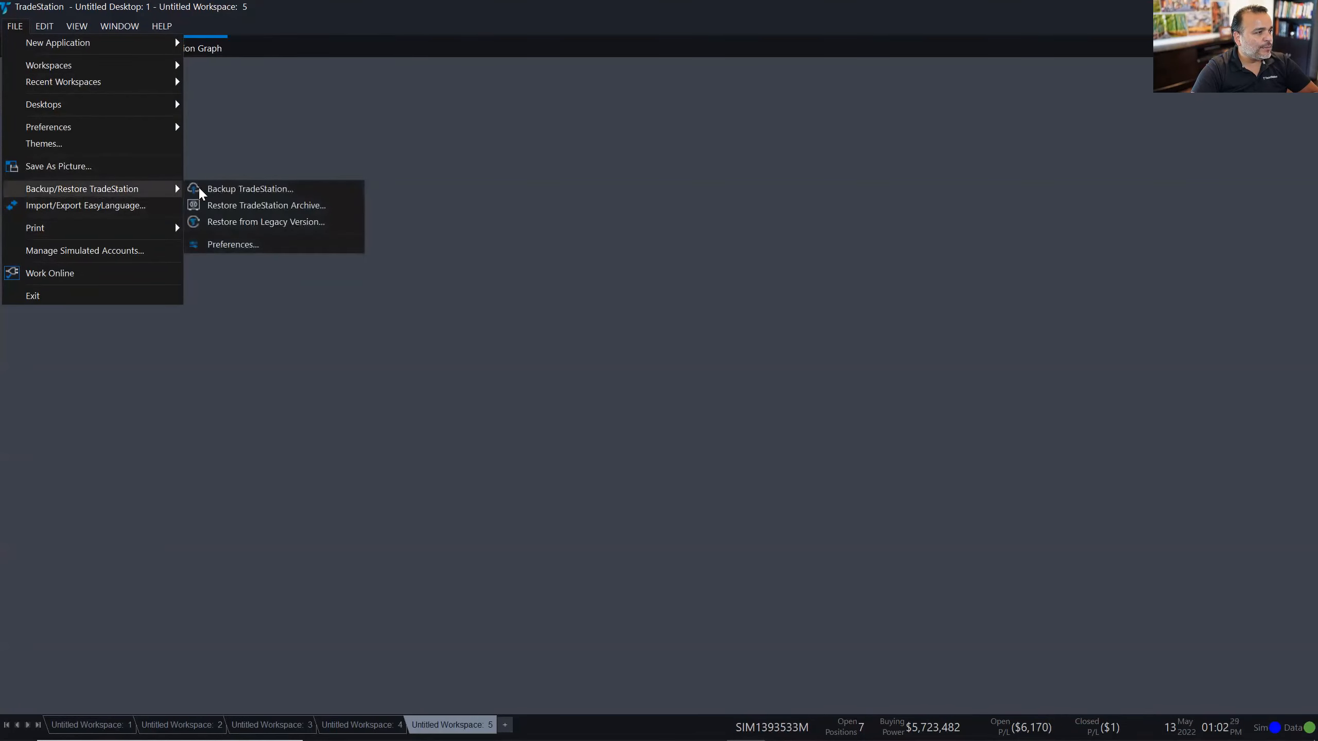
pyautogui.click(322, 206)
pyautogui.click(704, 220)
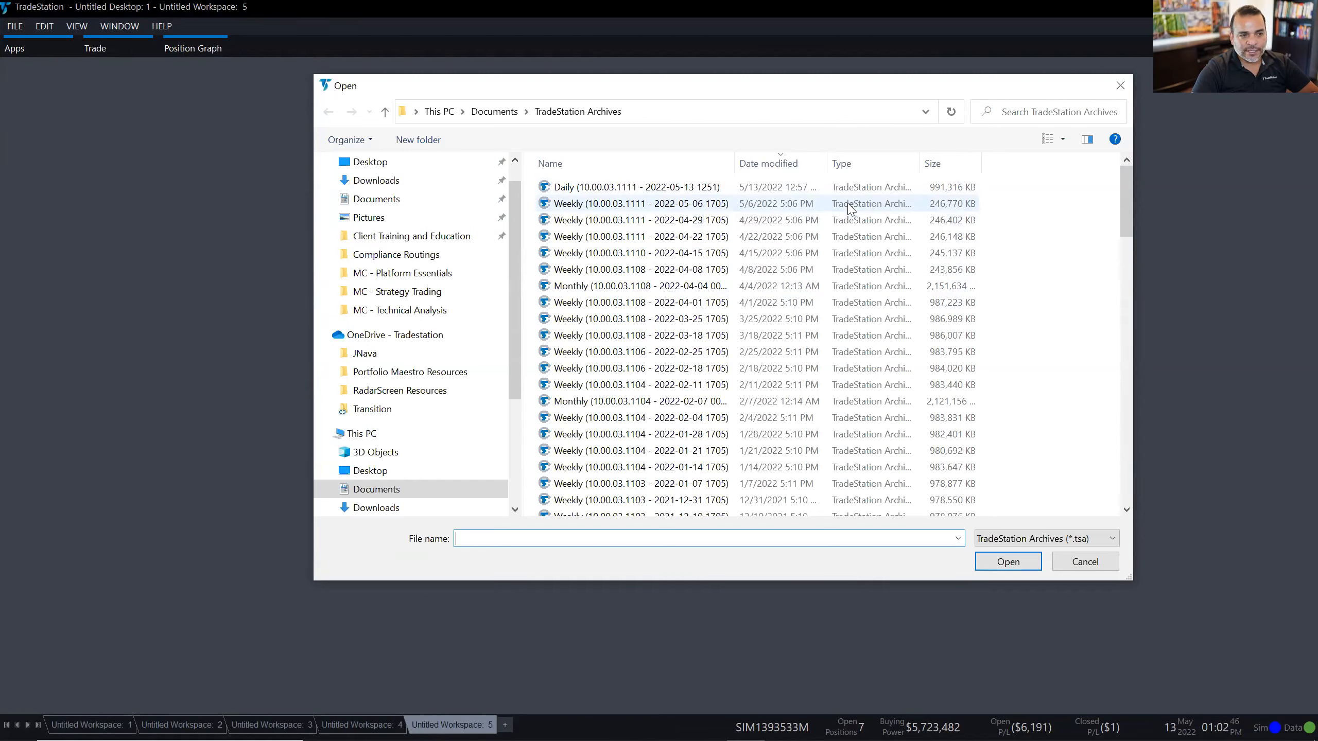
pyautogui.click(809, 205)
pyautogui.click(1030, 563)
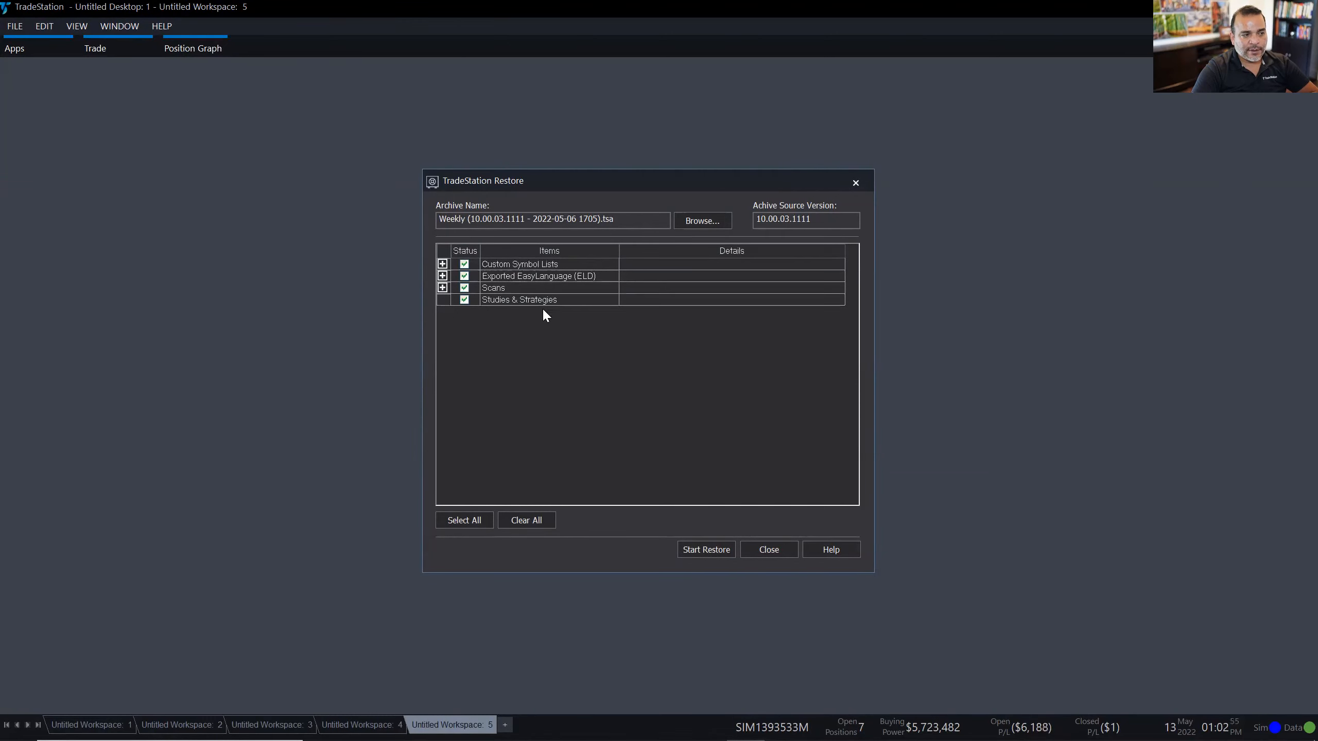
pyautogui.click(777, 554)
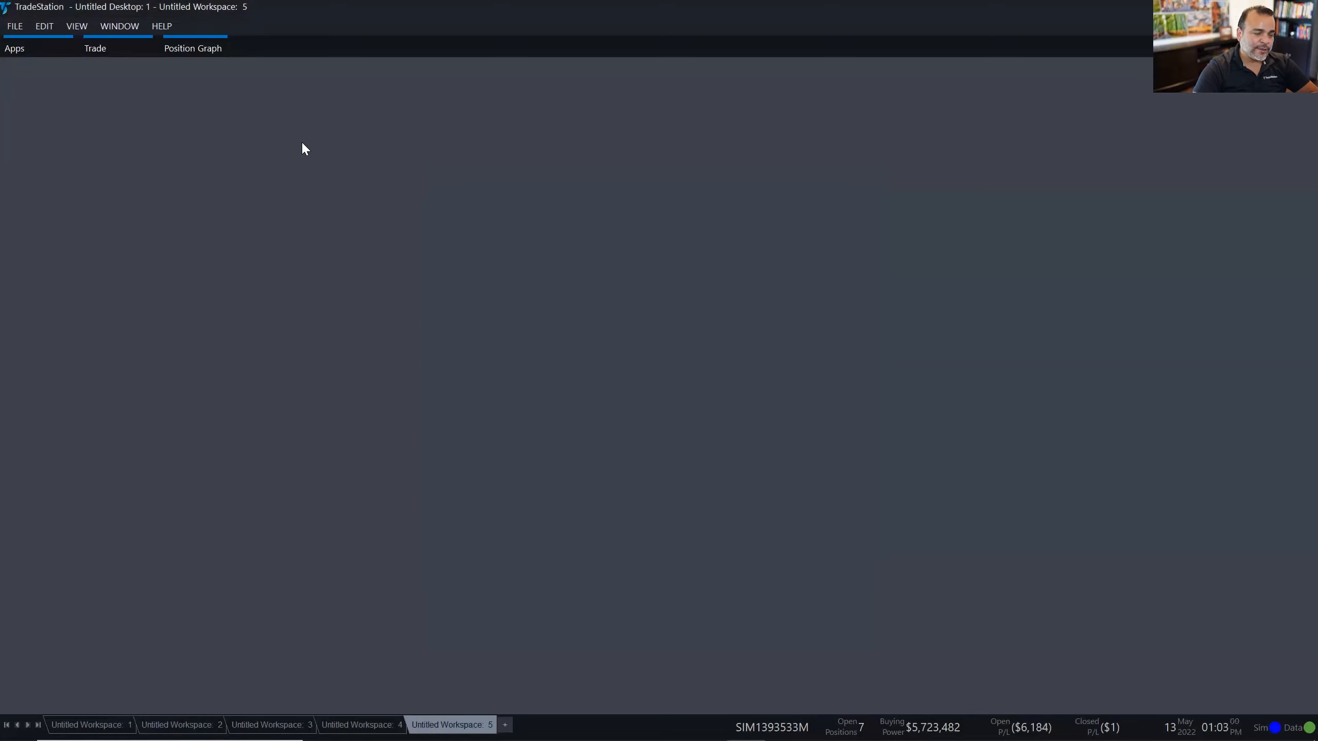